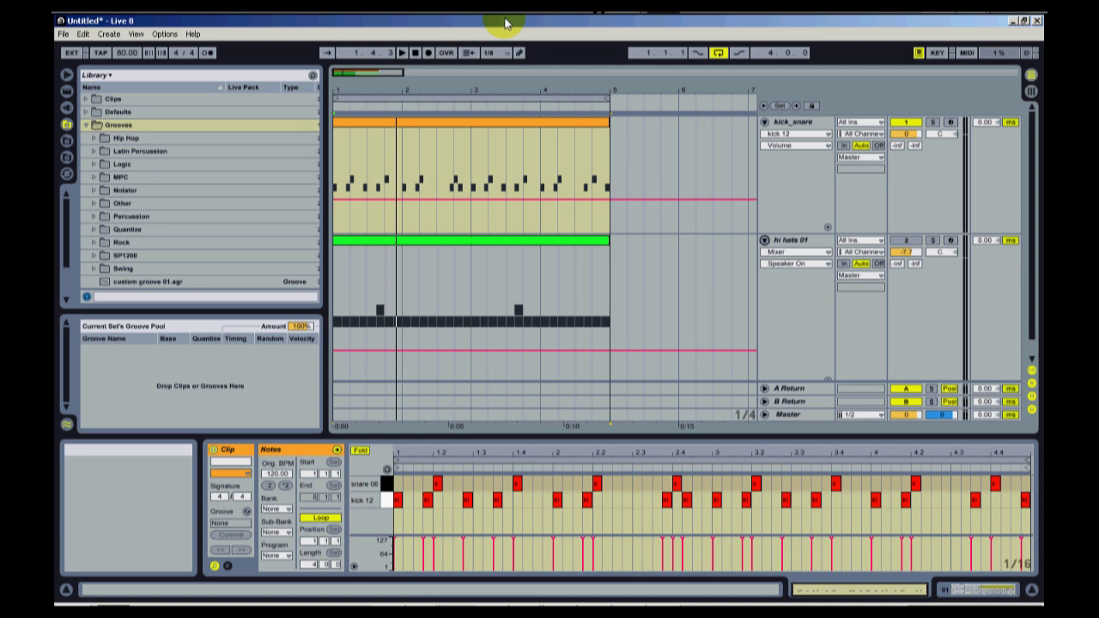
Select both the kick_snare and hi hats 01 clips together with Ctrl+A
{"action": "key", "text": "ctrl+a"}
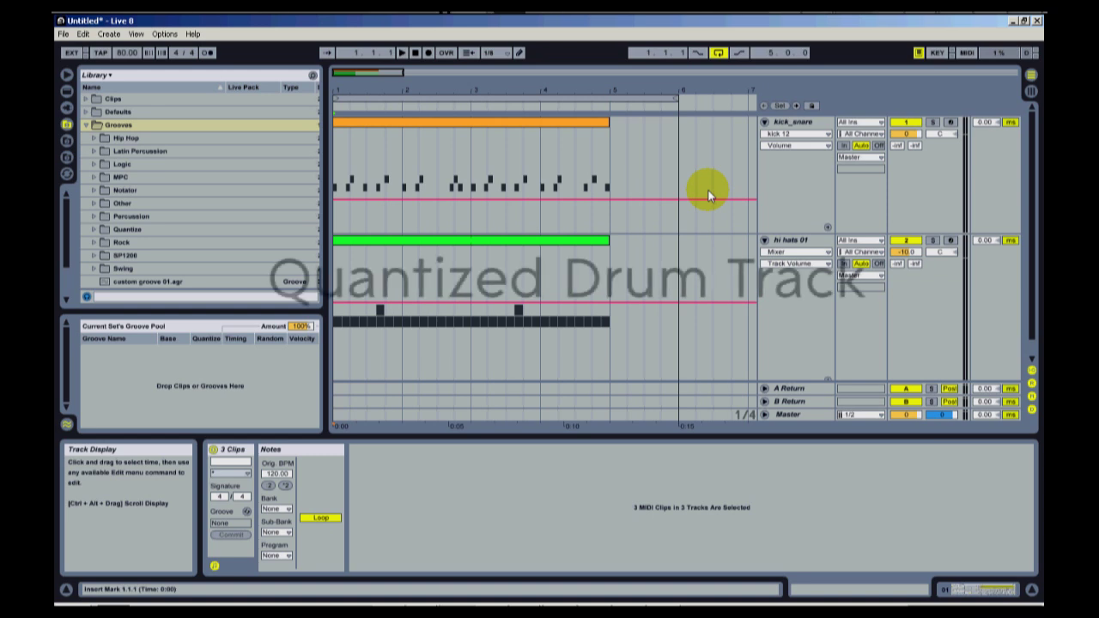
Play the straight, quantized drum loop, then focus the Grooves folder in the library
{"action": "key", "text": "space"}
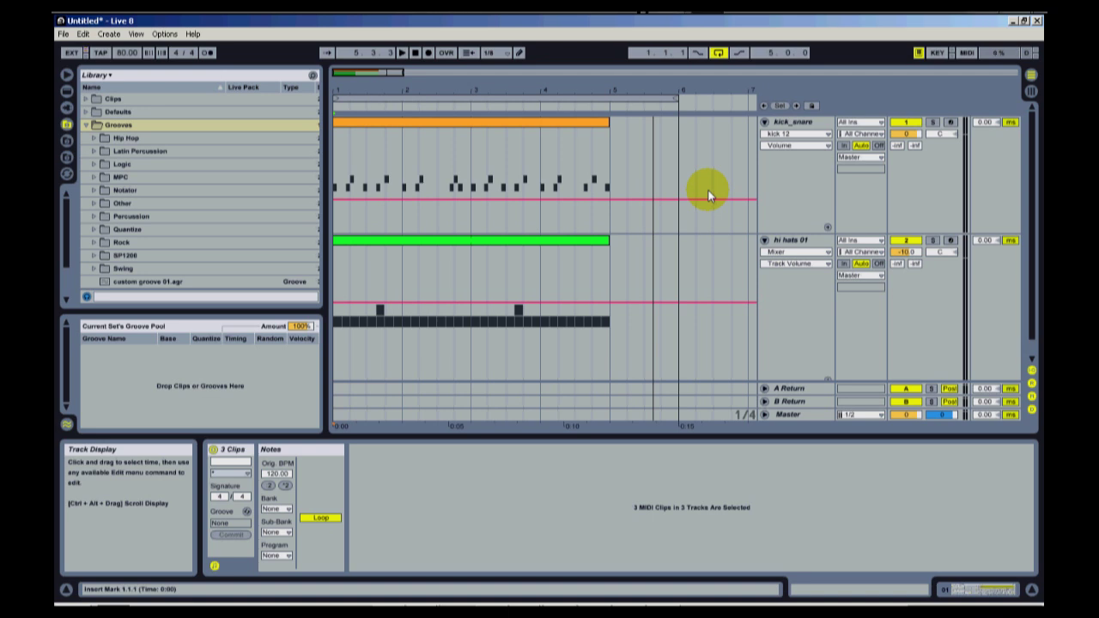
{"action": "left_click", "coordinate": [86, 132]}
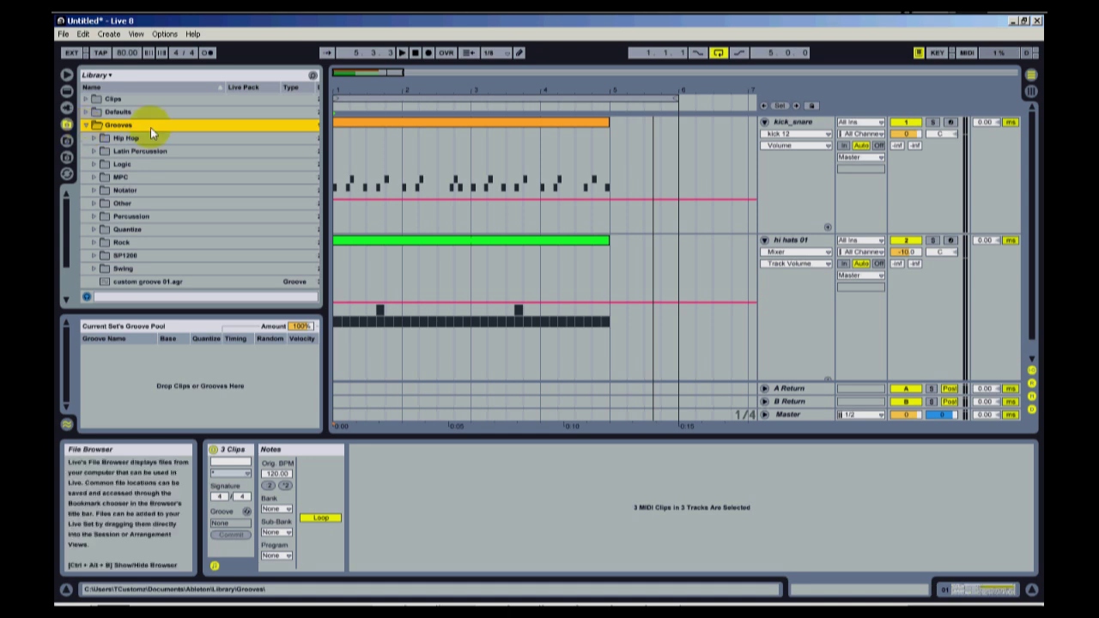
Expand the MPC grooves and drag MPC 16 Swing-75.agr into the Groove Pool
{"action": "left_click", "coordinate": [96, 179]}
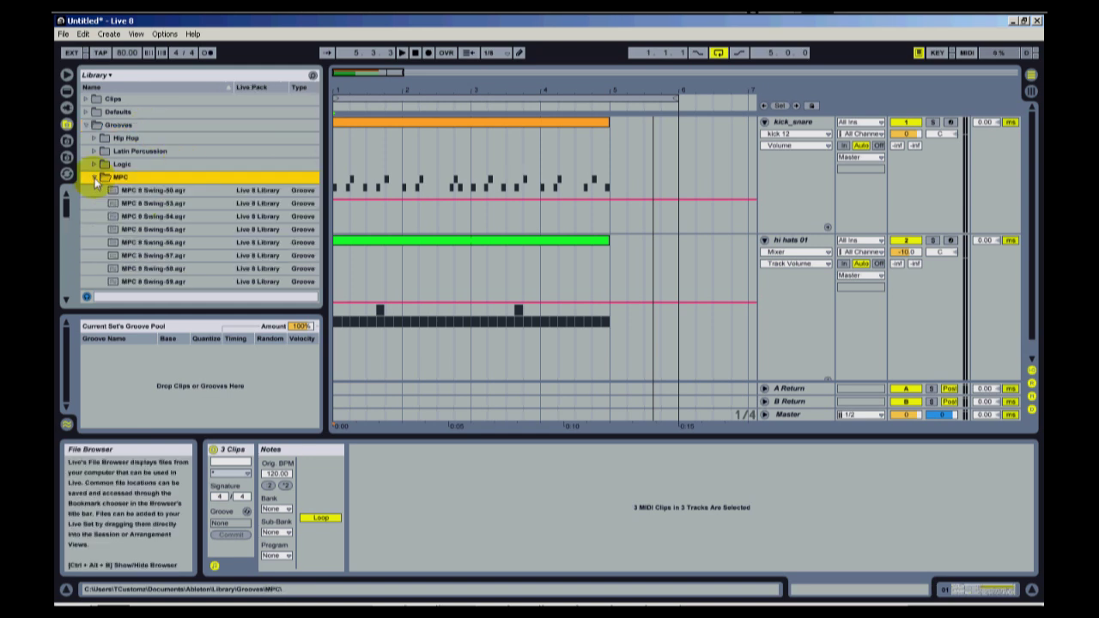
{"action": "scroll", "coordinate": [155, 231], "scroll_direction": "down", "scroll_amount": 3}
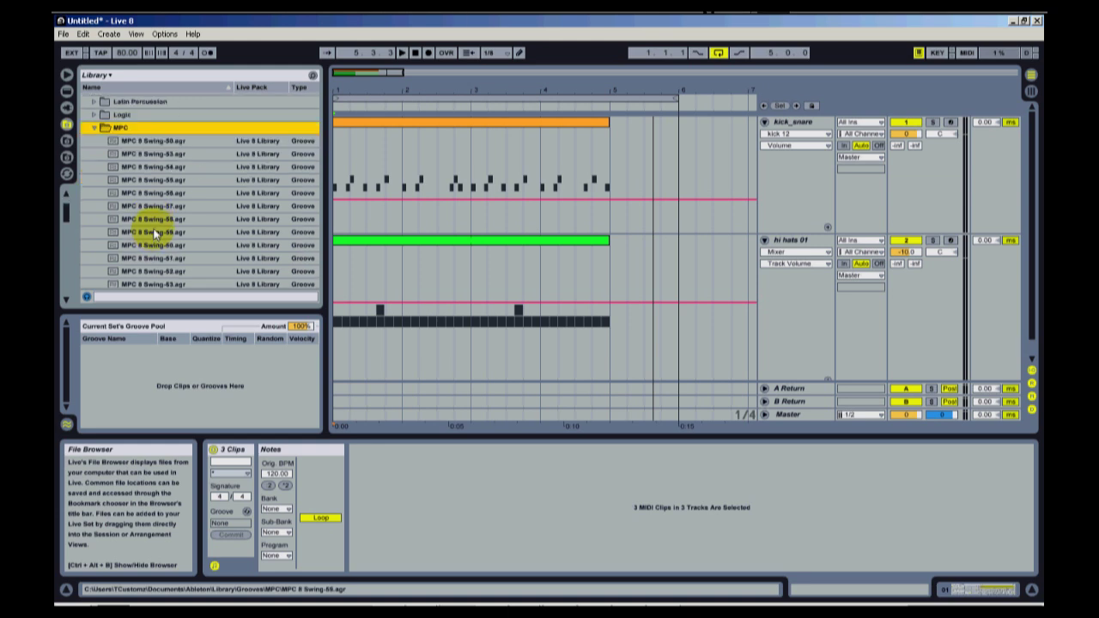
{"action": "scroll", "coordinate": [155, 232], "scroll_direction": "down", "scroll_amount": 5}
{"action": "scroll", "coordinate": [163, 228], "scroll_direction": "down", "scroll_amount": 5}
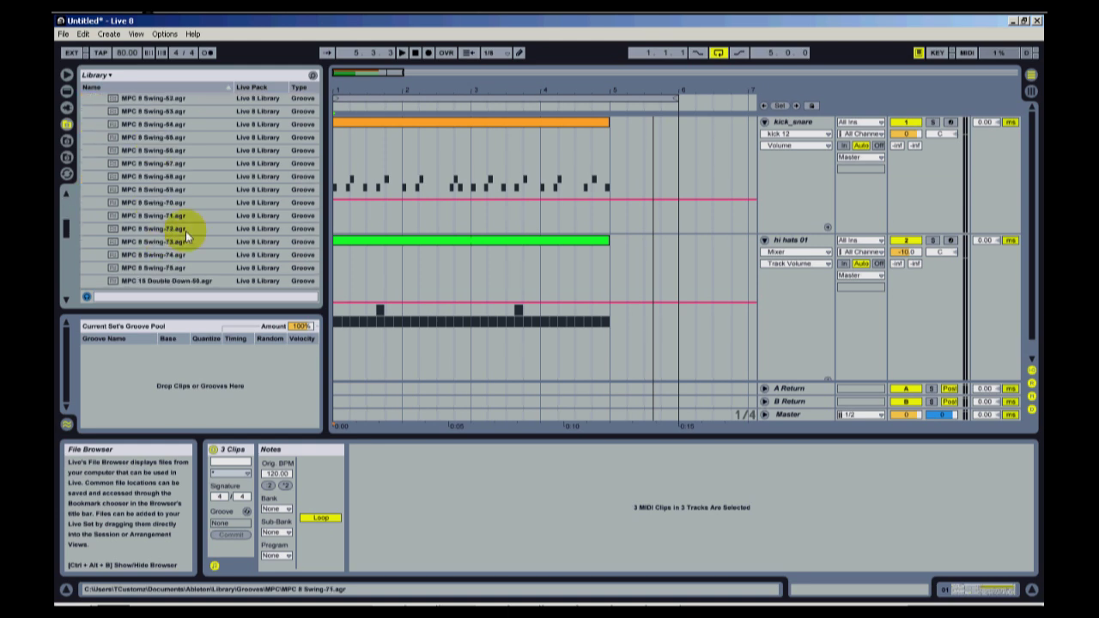
{"action": "scroll", "coordinate": [185, 231], "scroll_direction": "down", "scroll_amount": 2}
{"action": "scroll", "coordinate": [185, 231], "scroll_direction": "down", "scroll_amount": 1}
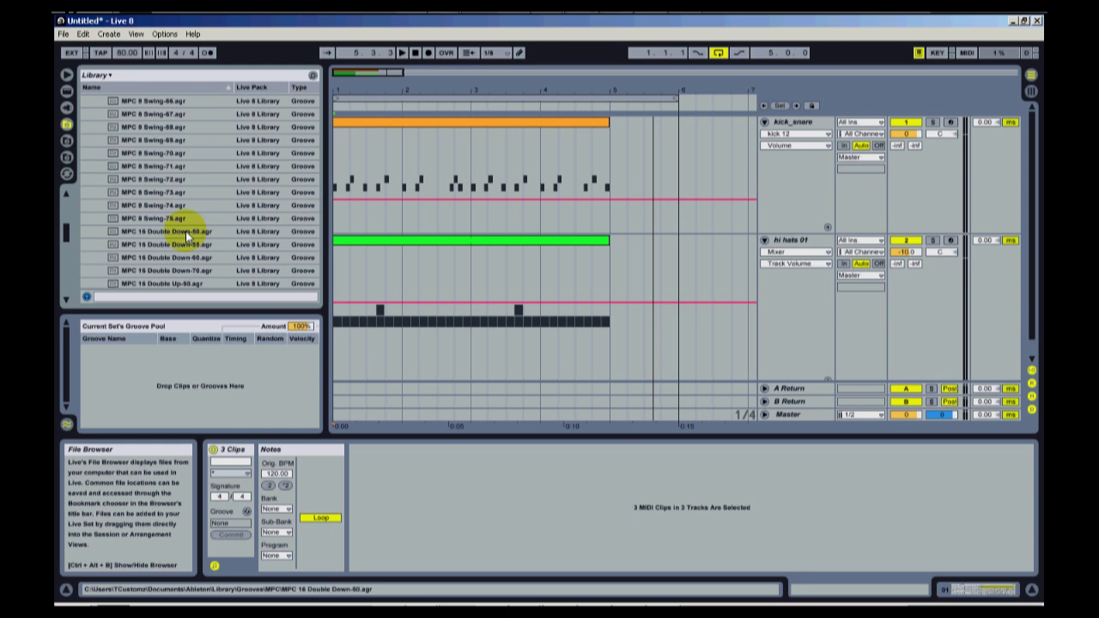
{"action": "scroll", "coordinate": [186, 231], "scroll_direction": "down", "scroll_amount": 2}
{"action": "scroll", "coordinate": [185, 231], "scroll_direction": "down", "scroll_amount": 1}
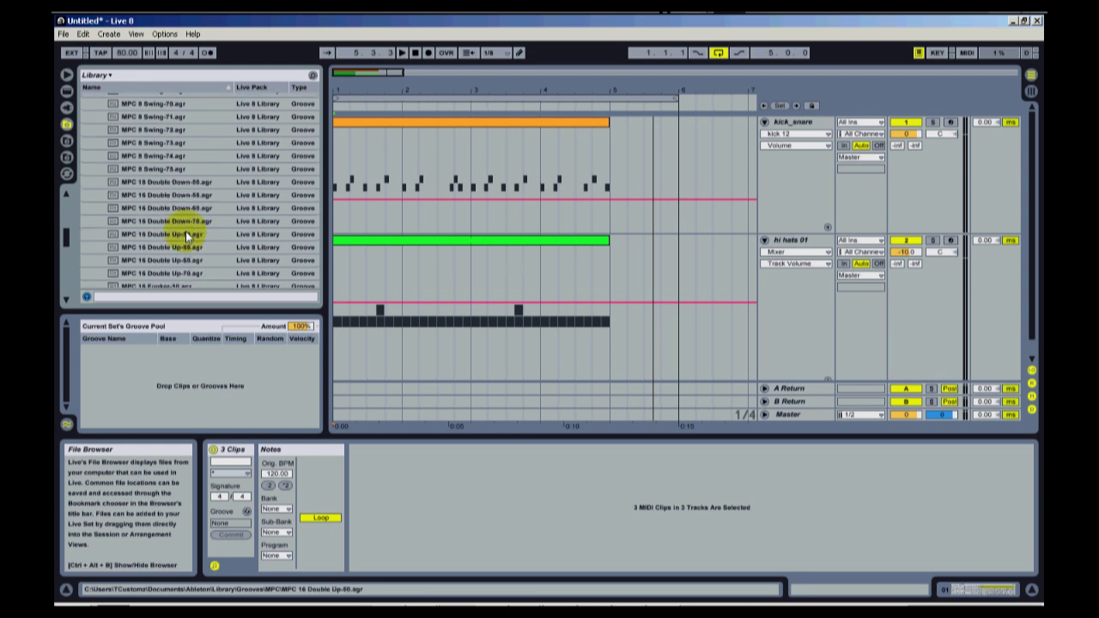
{"action": "scroll", "coordinate": [186, 231], "scroll_direction": "down", "scroll_amount": 5}
{"action": "scroll", "coordinate": [215, 236], "scroll_direction": "down", "scroll_amount": 5}
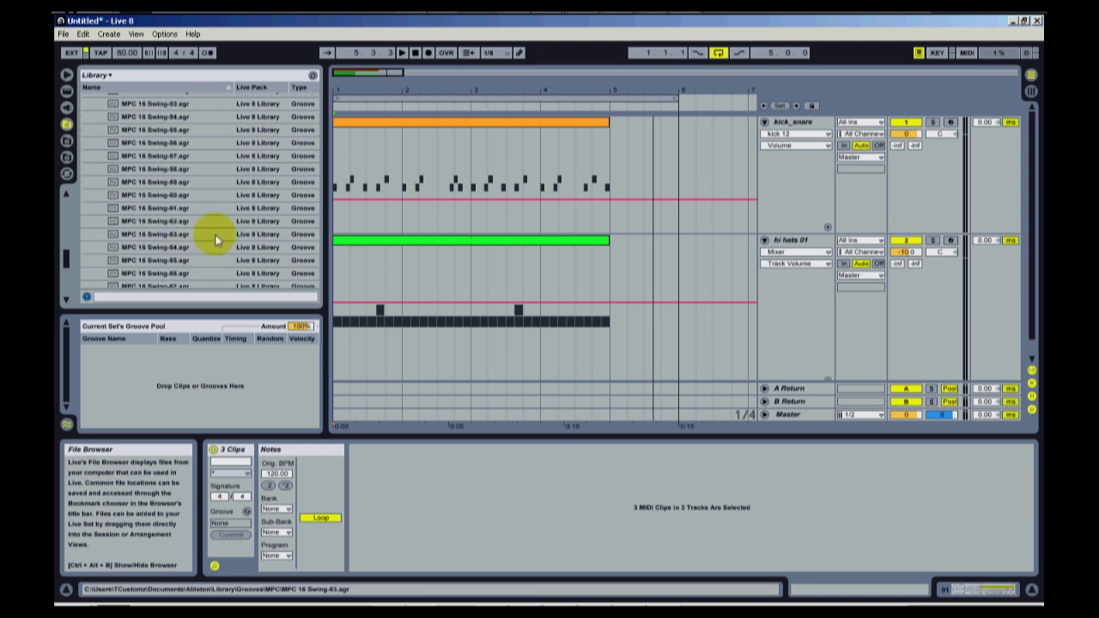
{"action": "scroll", "coordinate": [215, 241], "scroll_direction": "down", "scroll_amount": 3}
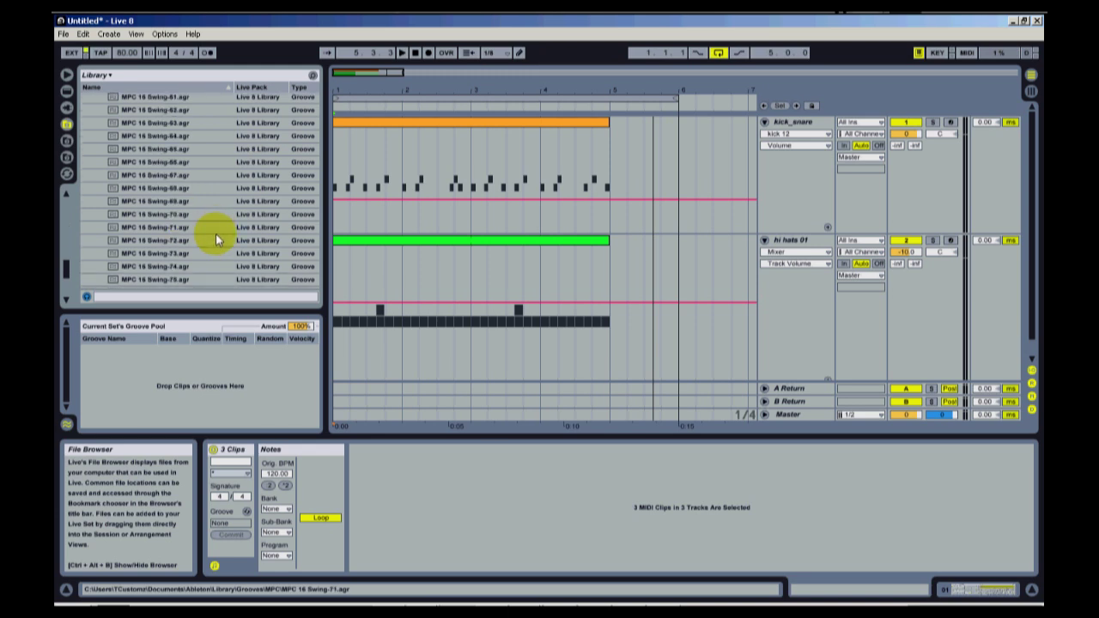
{"action": "scroll", "coordinate": [161, 278], "scroll_direction": "down", "scroll_amount": 3}
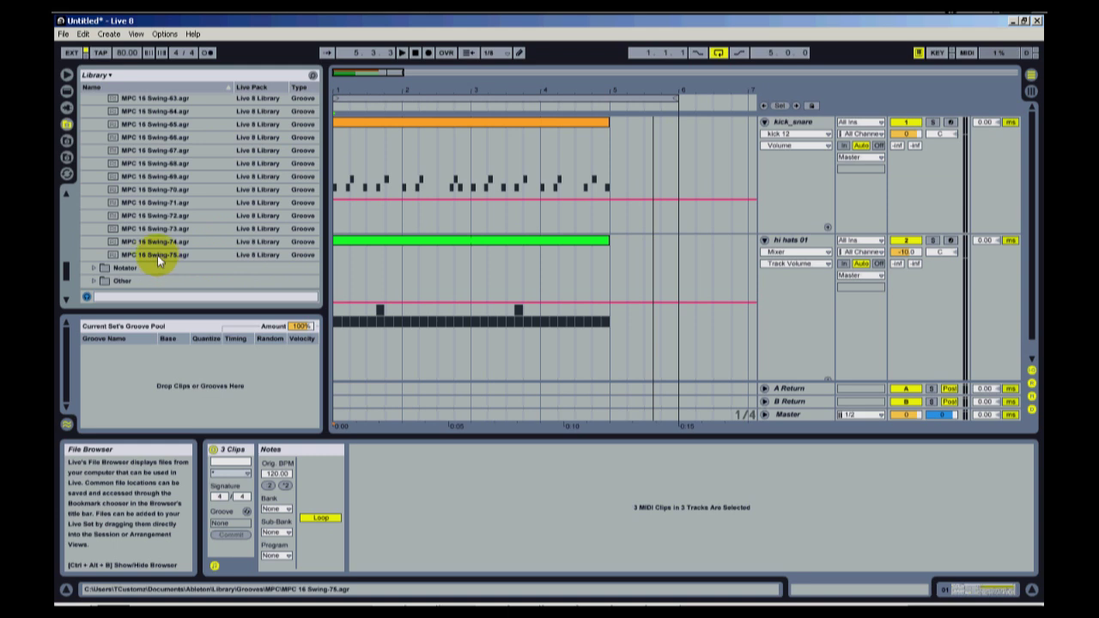
{"action": "left_click", "coordinate": [155, 255]}
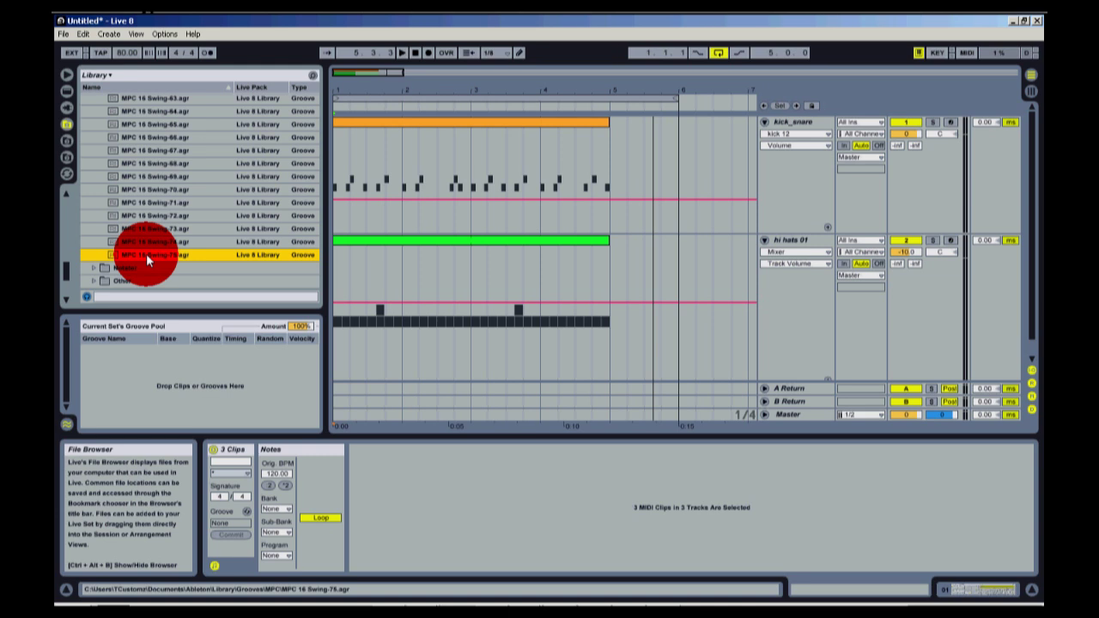
{"action": "left_click_drag", "start_coordinate": [146, 254], "coordinate": [126, 362]}
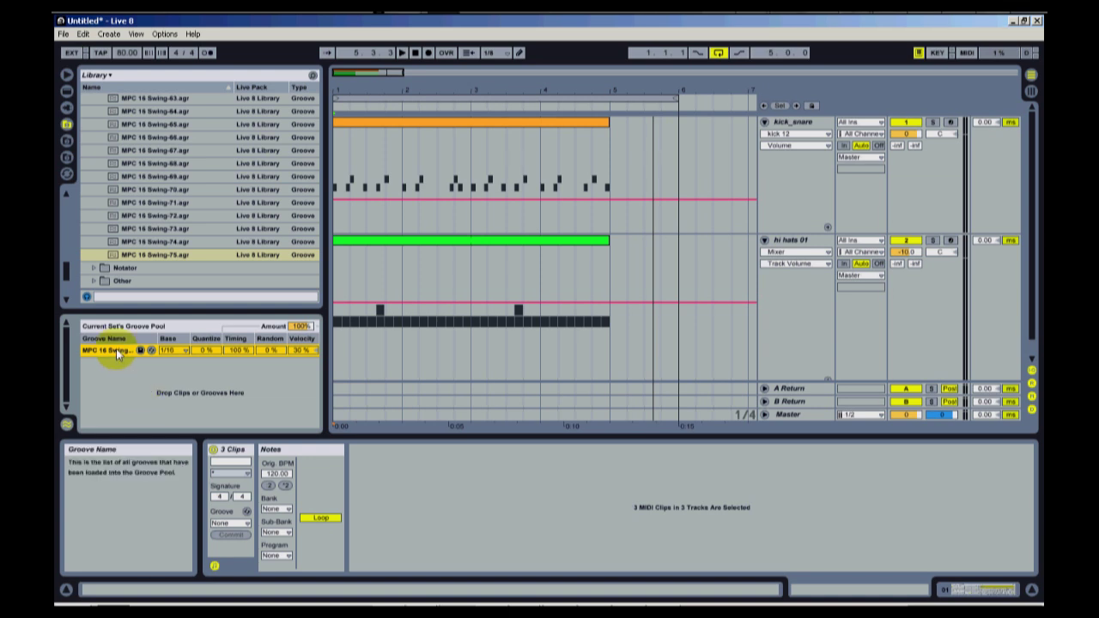
Delete the pooled groove and drag MPC 16 Swing-75 onto the selected kick_snare clip
{"action": "key", "text": "Delete"}
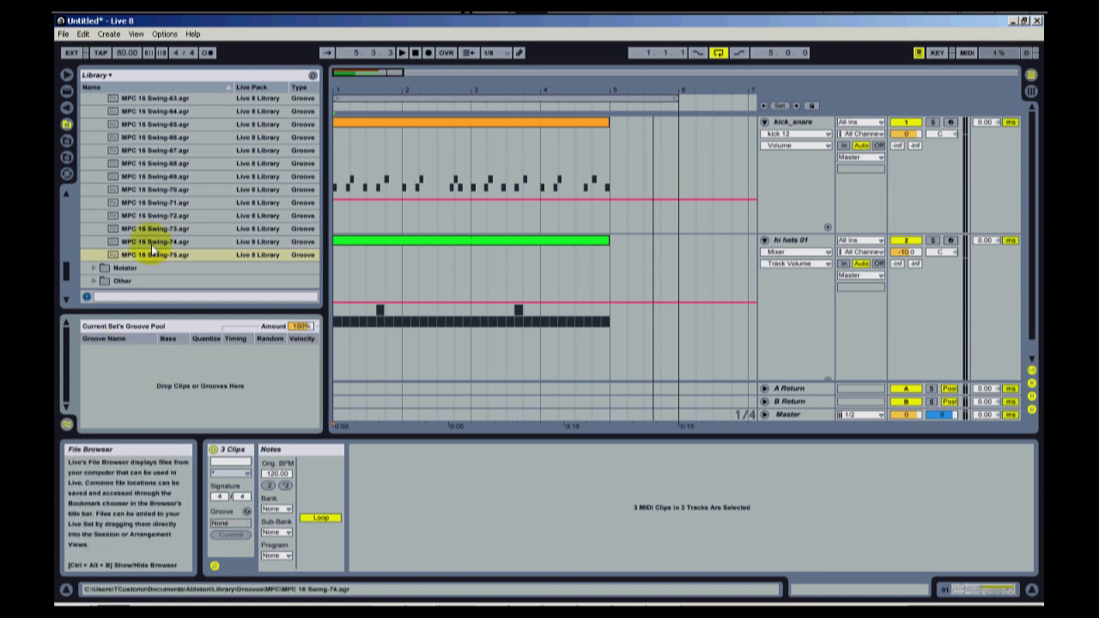
{"action": "left_click_drag", "start_coordinate": [151, 244], "coordinate": [382, 127]}
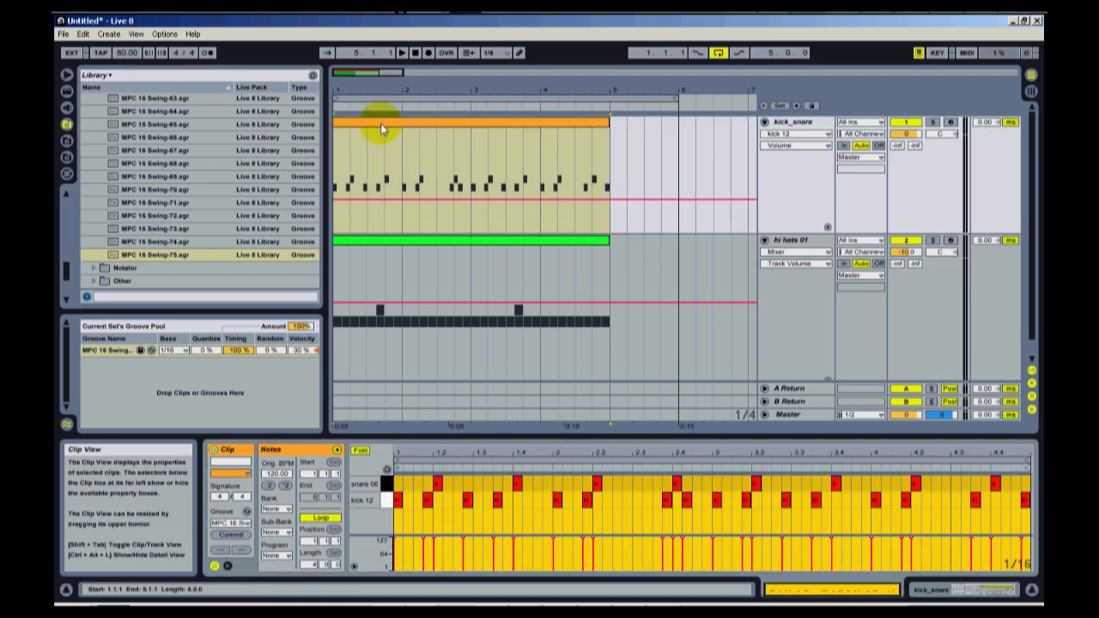
{"action": "left_click", "coordinate": [381, 125]}
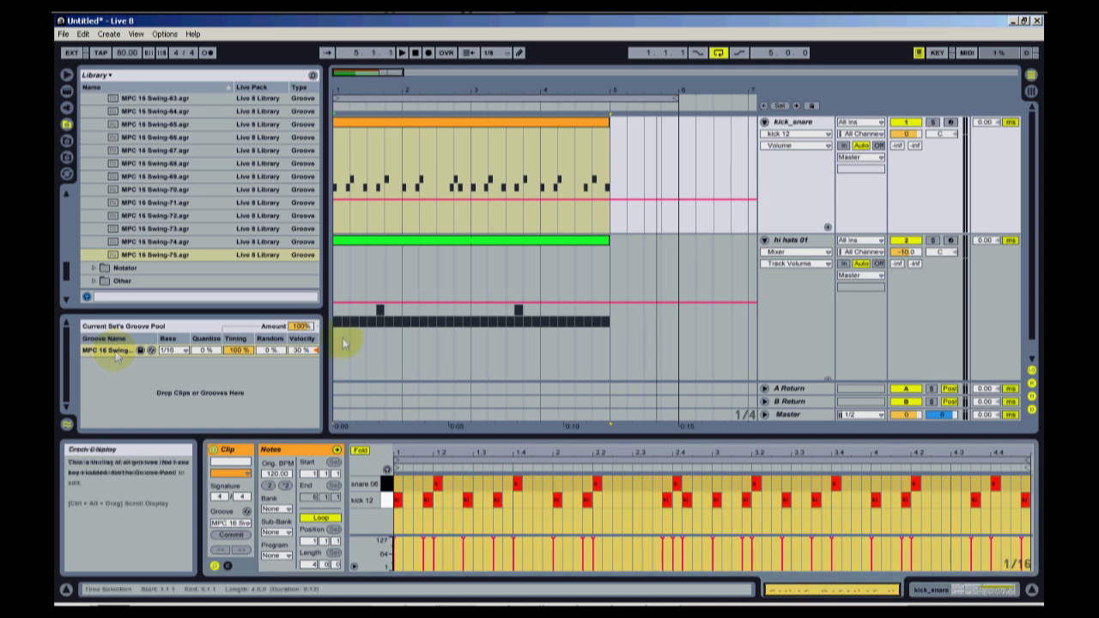
Play the loop while lowering the MPC 16 Swing-75 Timing, then return it to 100%
{"action": "key", "text": "space"}
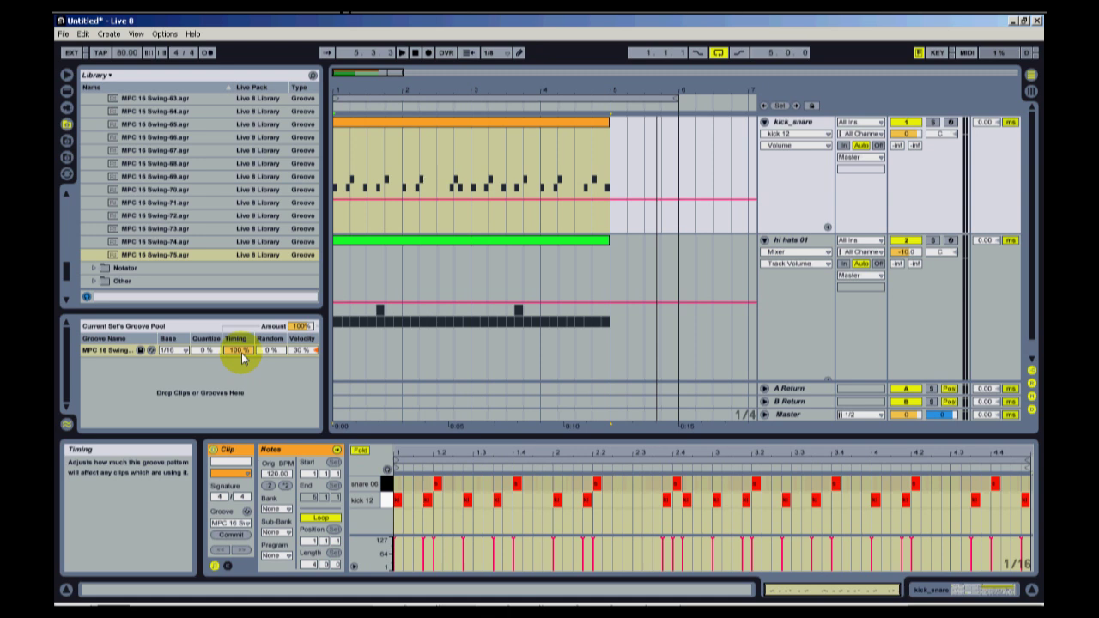
{"action": "left_click_drag", "start_coordinate": [241, 353], "coordinate": [242, 353]}
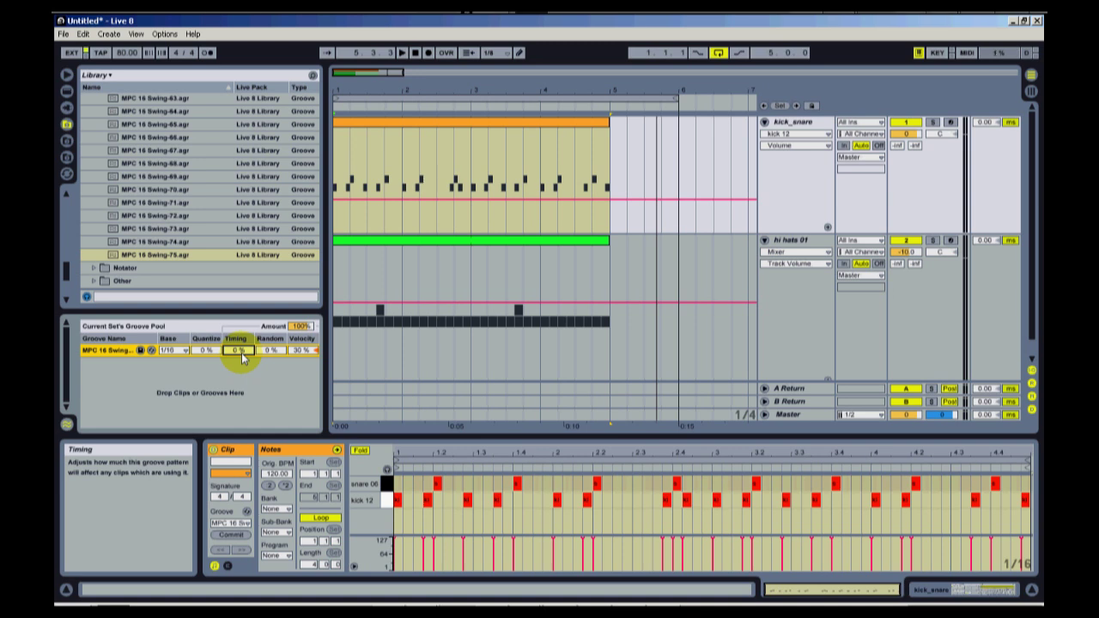
{"action": "left_click", "coordinate": [137, 256]}
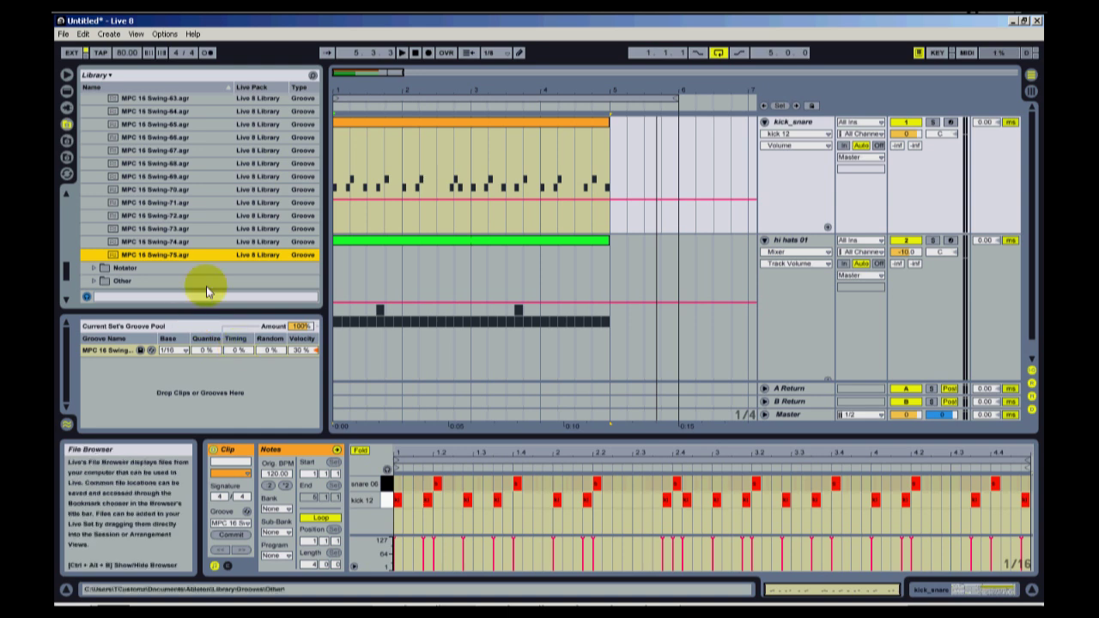
{"action": "left_click_drag", "start_coordinate": [243, 355], "coordinate": [243, 351]}
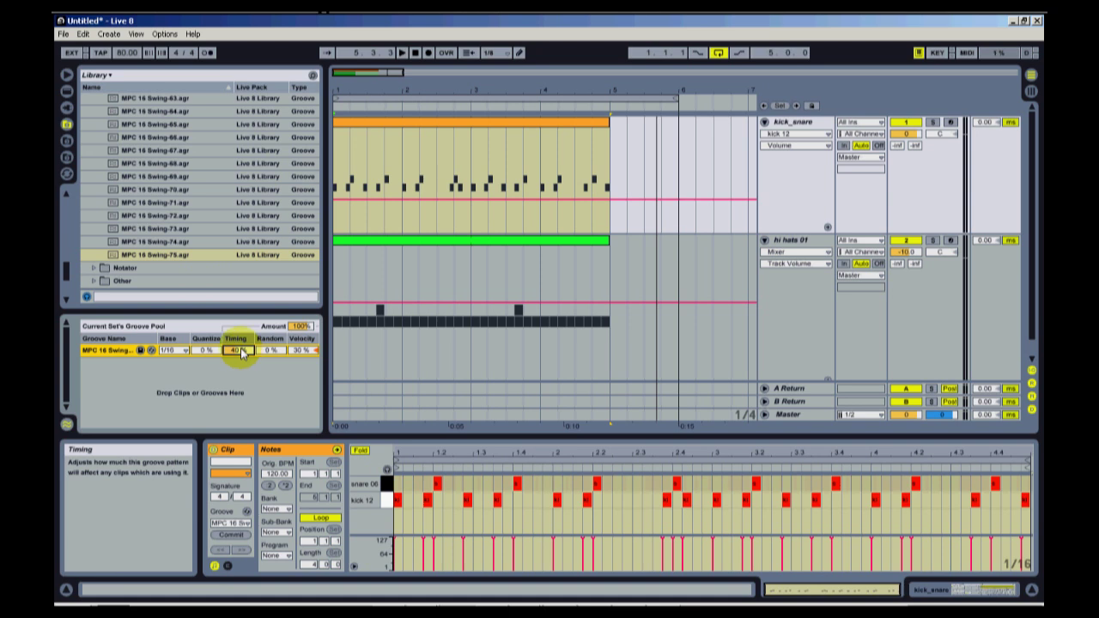
{"action": "left_click_drag", "start_coordinate": [243, 352], "coordinate": [382, 75]}
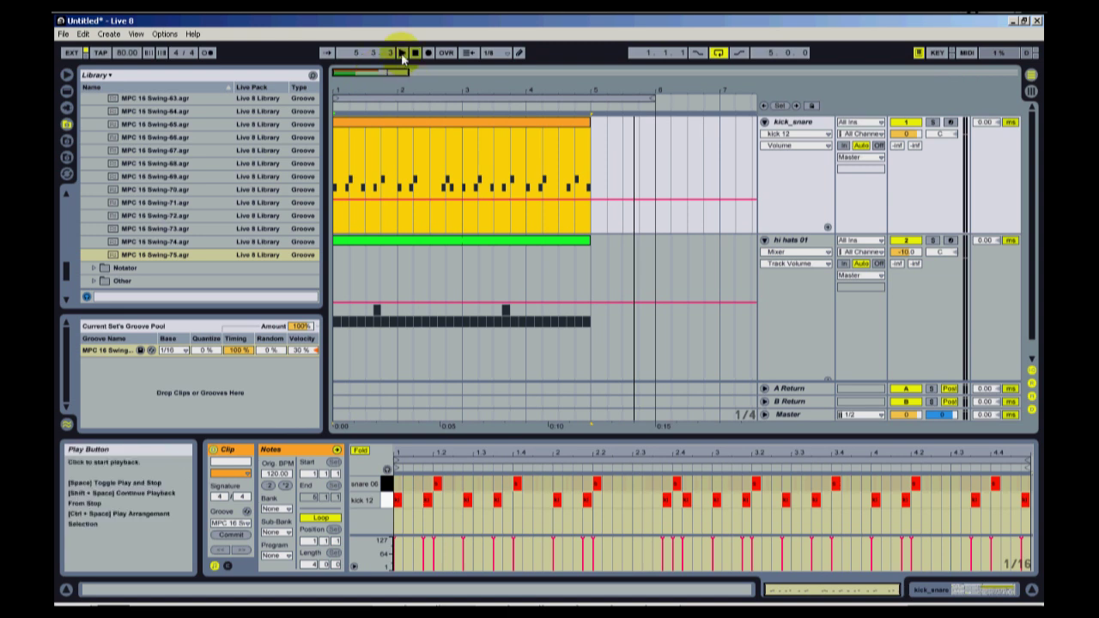
{"action": "left_click", "coordinate": [402, 53]}
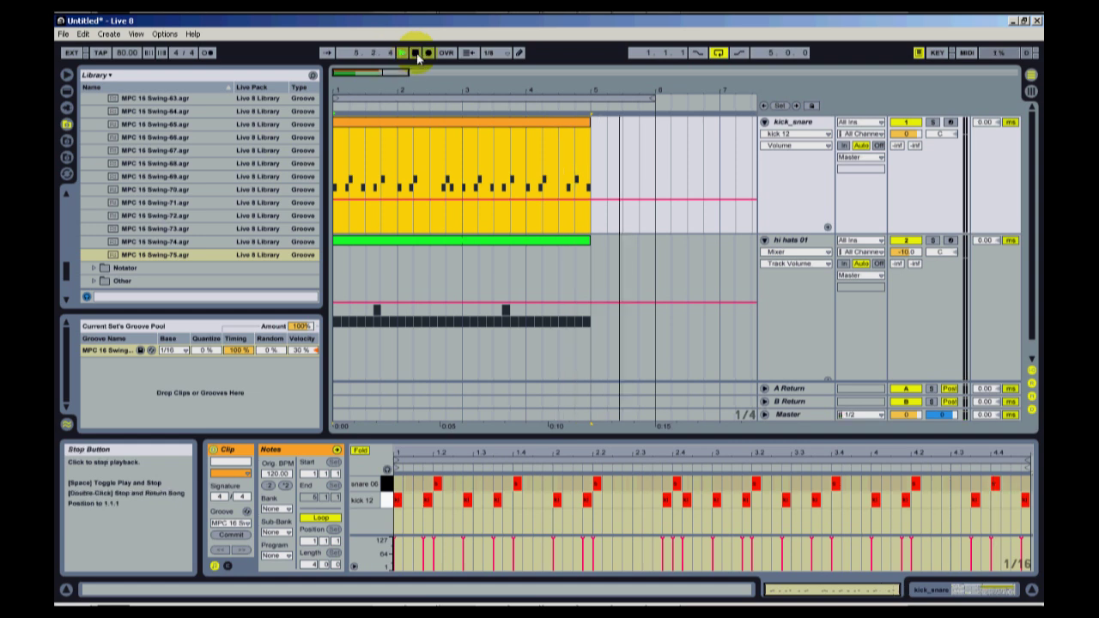
{"action": "left_click", "coordinate": [416, 53]}
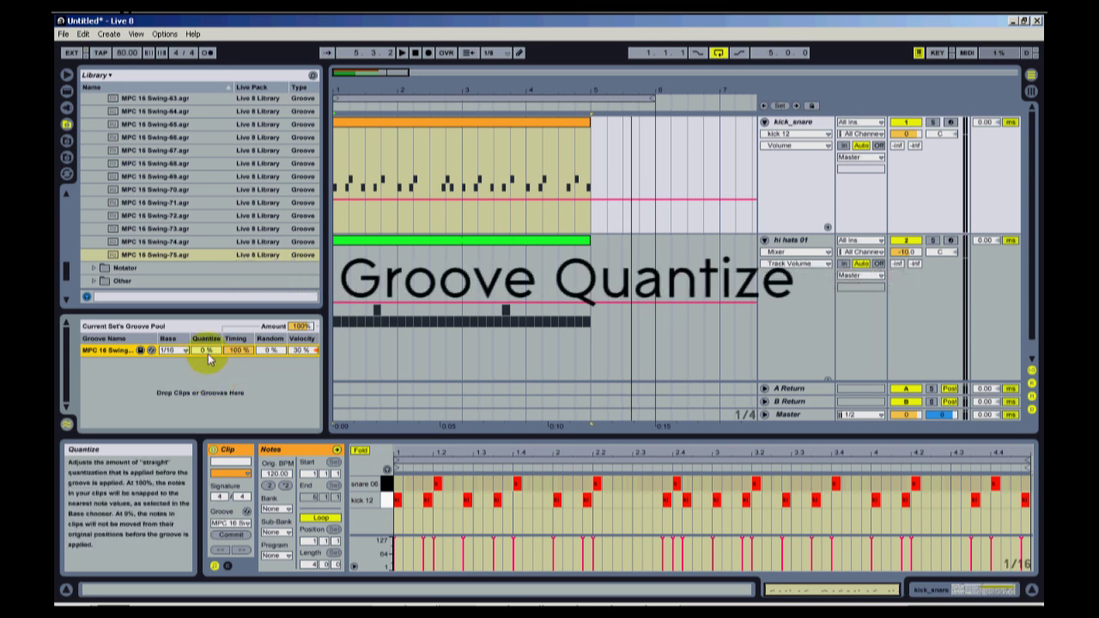
{"action": "left_click", "coordinate": [210, 350]}
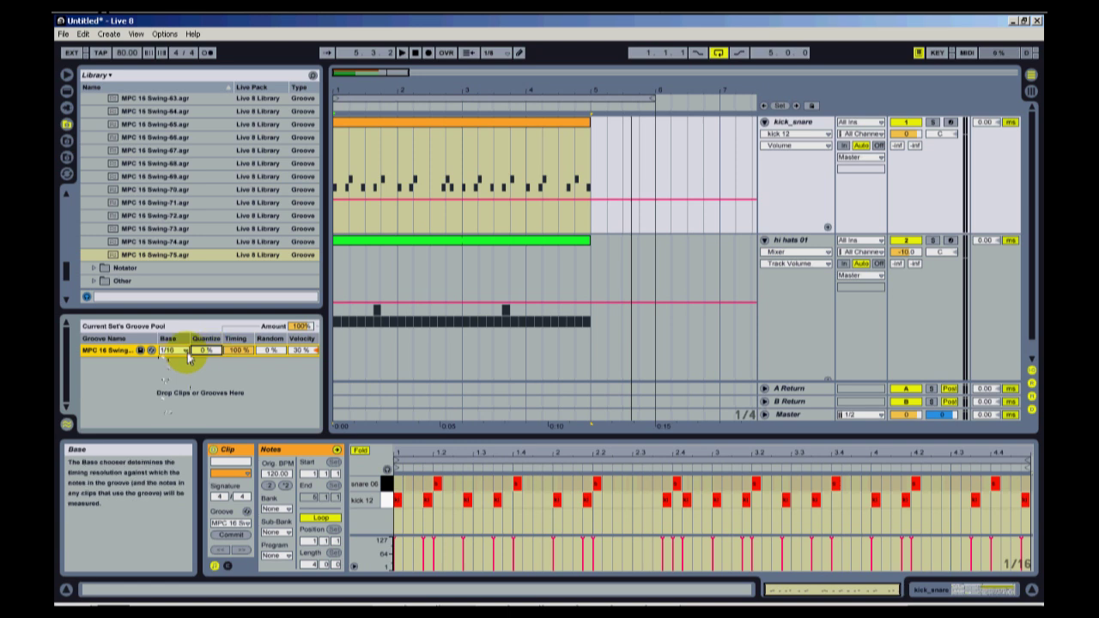
{"action": "left_click", "coordinate": [188, 352]}
{"action": "left_click_drag", "start_coordinate": [209, 357], "coordinate": [209, 352]}
{"action": "left_click", "coordinate": [216, 355]}
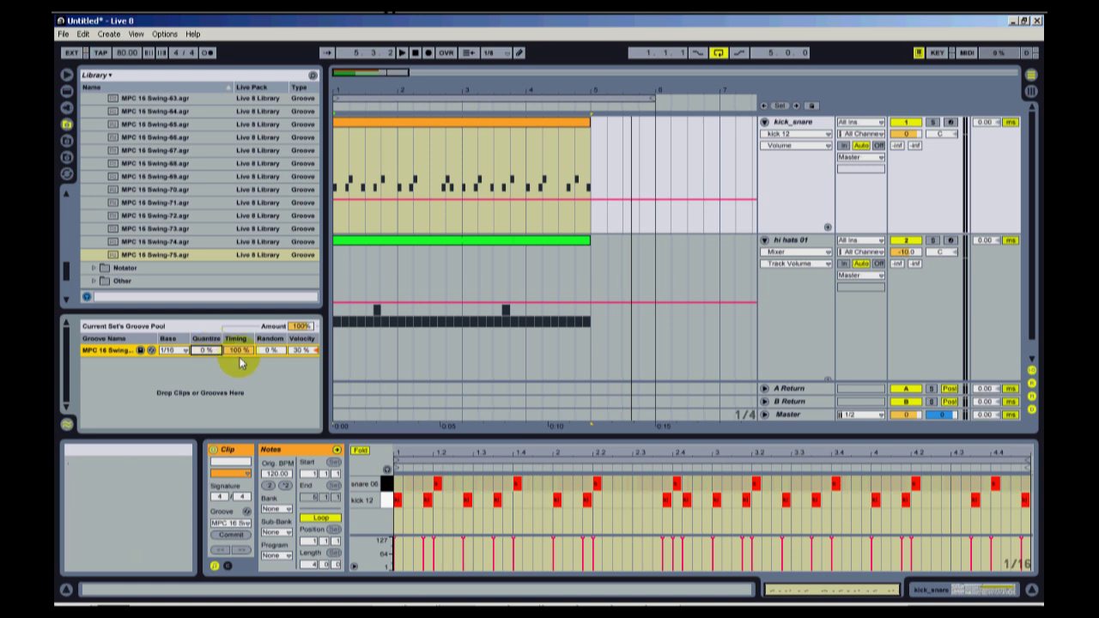
{"action": "mouse_move", "coordinate": [242, 351]}
{"action": "left_mouse_down"}
{"action": "mouse_move", "coordinate": [242, 361]}
{"action": "mouse_move", "coordinate": [244, 349]}
{"action": "left_mouse_up"}
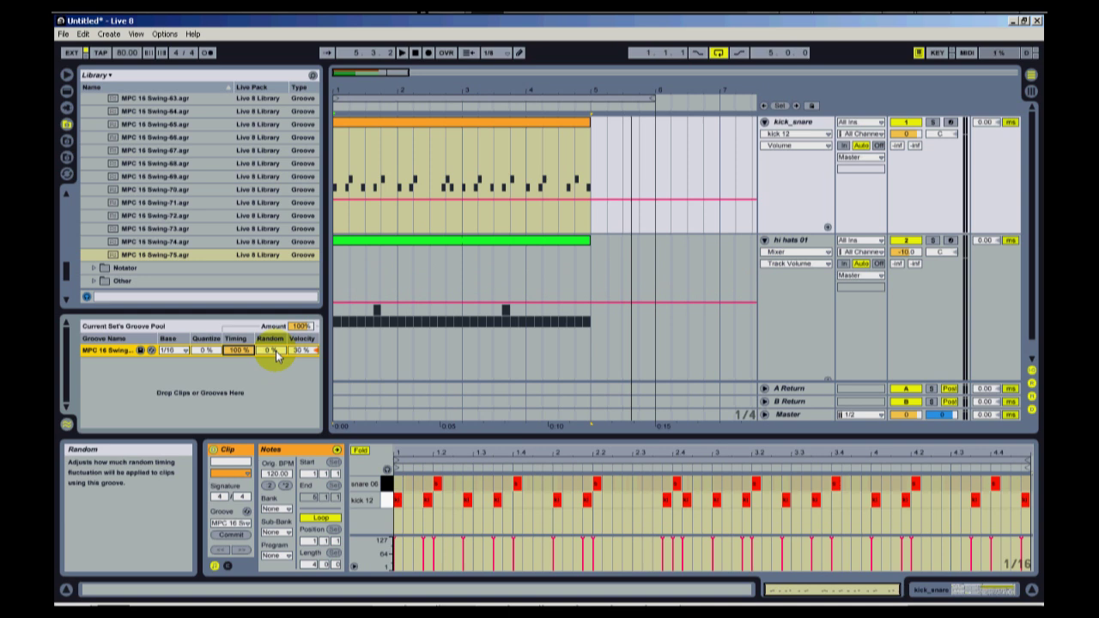
{"action": "left_click", "coordinate": [276, 350]}
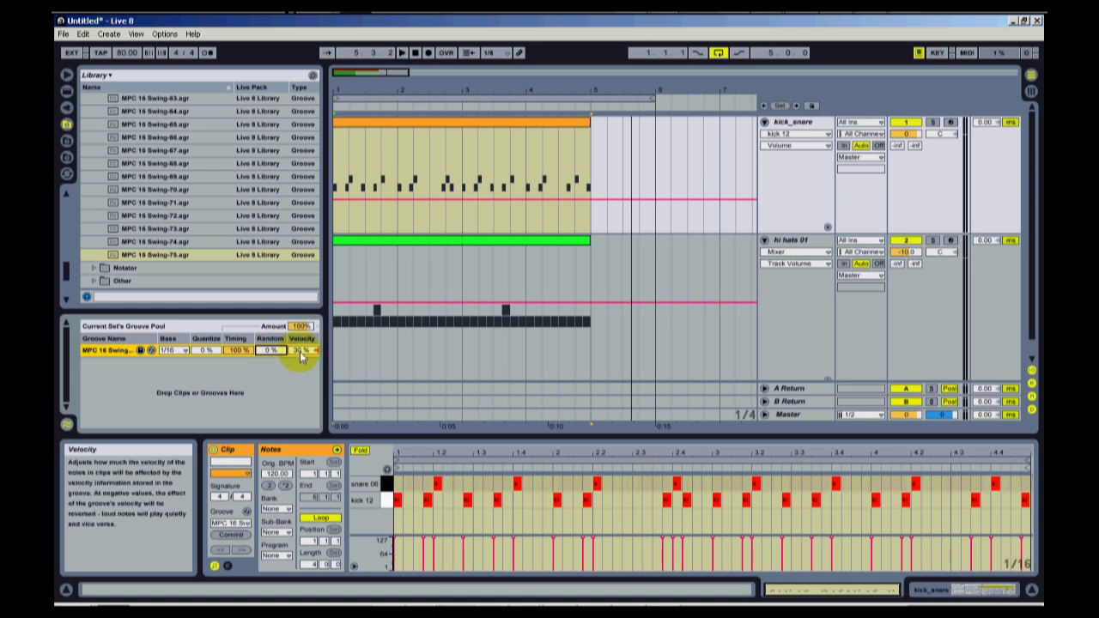
{"action": "left_click", "coordinate": [458, 491]}
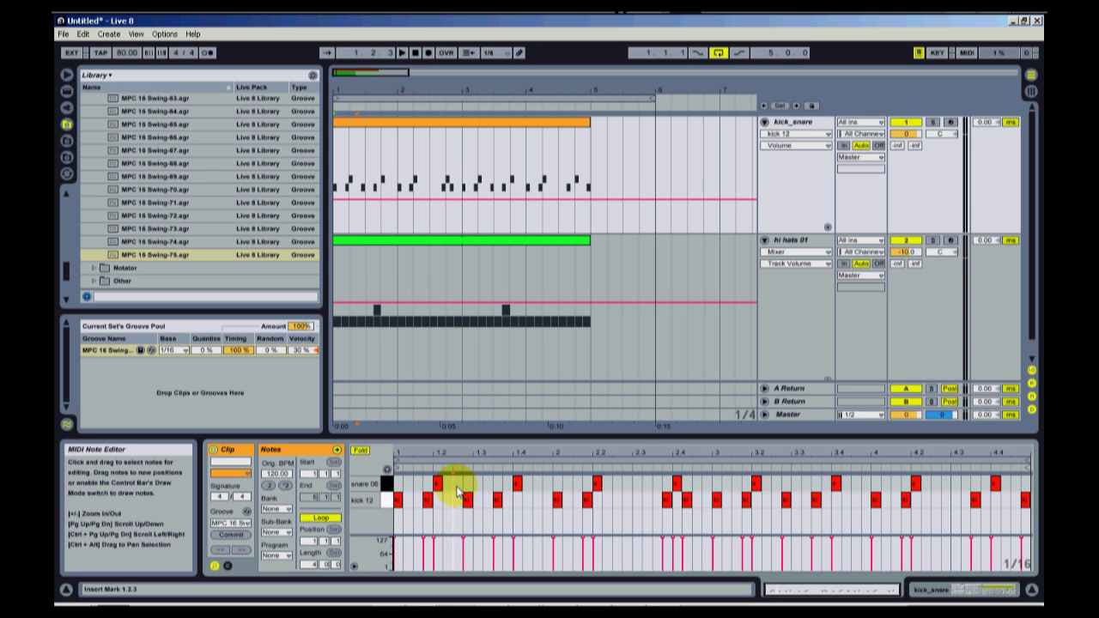
Lower the velocity of the kick notes from 1.1.4 to 2.2.1 from 127 to 101, then play
{"action": "left_click", "coordinate": [428, 500]}
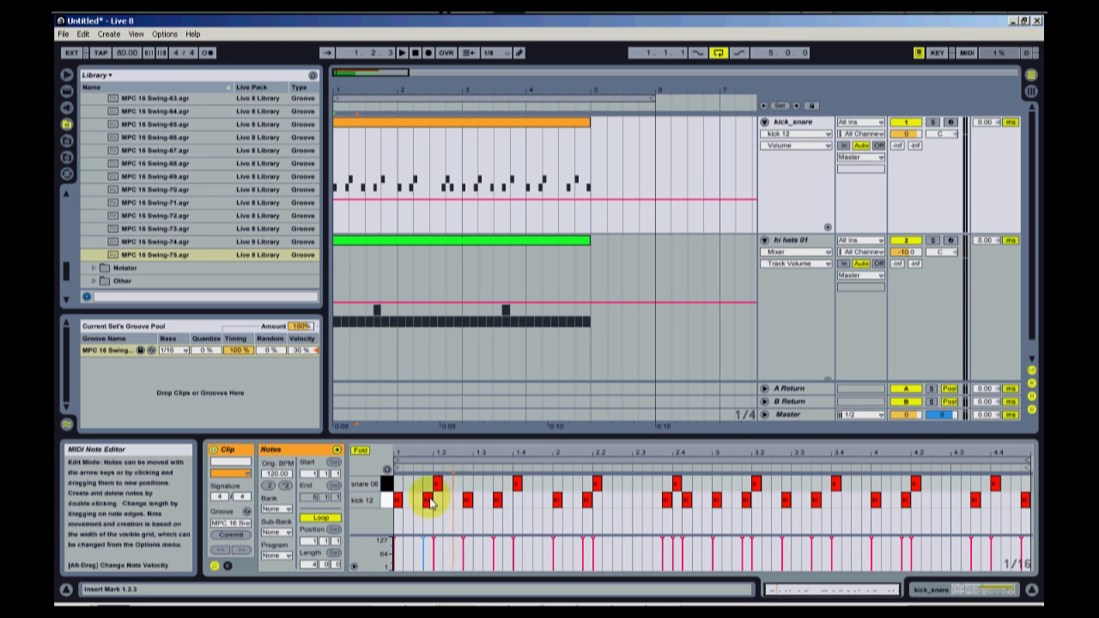
{"action": "left_click", "coordinate": [430, 500]}
{"action": "left_click_drag", "start_coordinate": [500, 499], "coordinate": [1026, 503]}
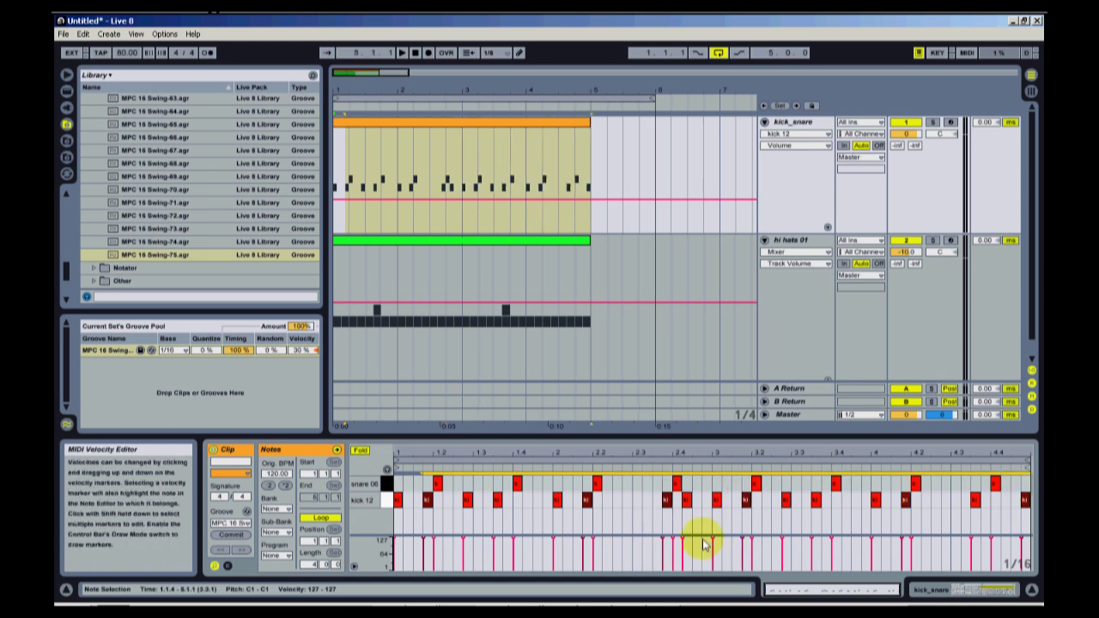
{"action": "left_click_drag", "start_coordinate": [581, 537], "coordinate": [581, 541]}
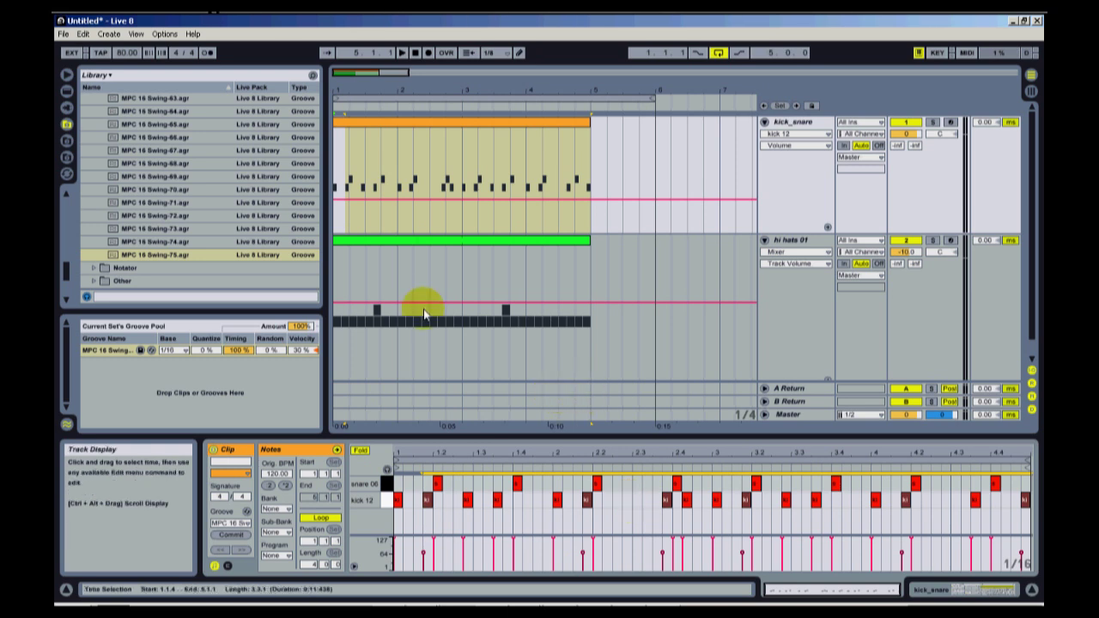
{"action": "left_click", "coordinate": [404, 52]}
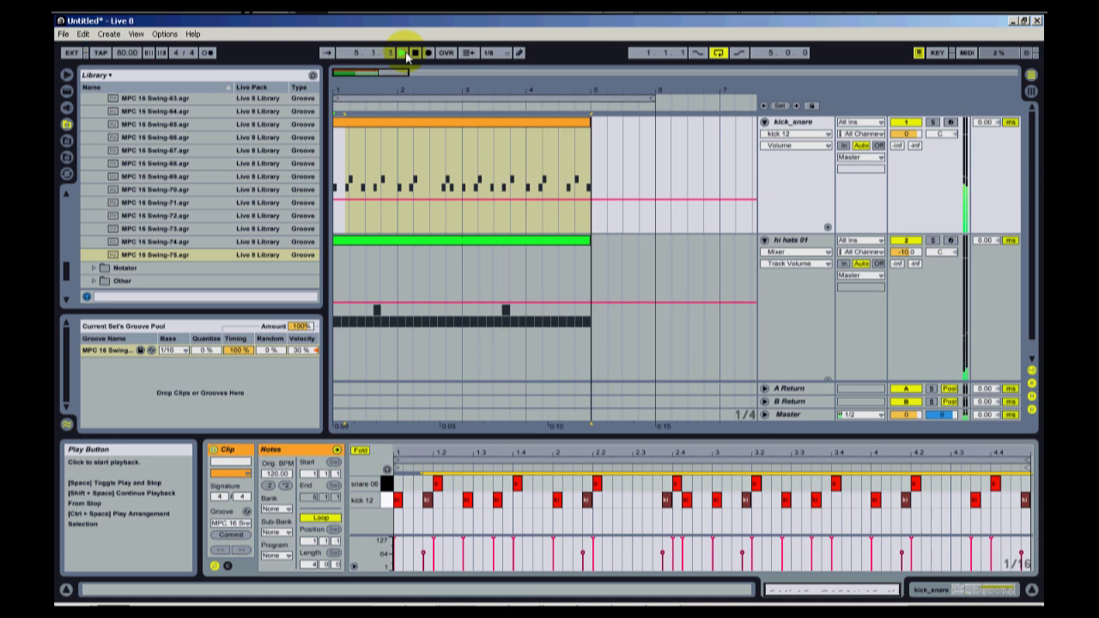
Stop playback and show the hi hats 01 clip in Clip View
{"action": "left_click", "coordinate": [416, 53]}
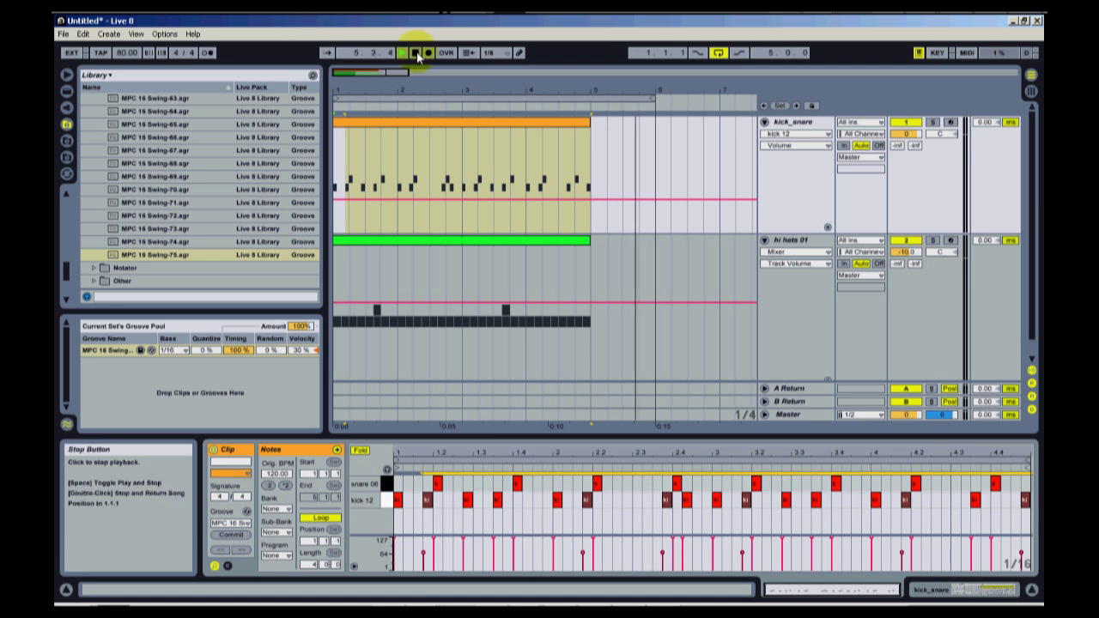
{"action": "left_click", "coordinate": [476, 344]}
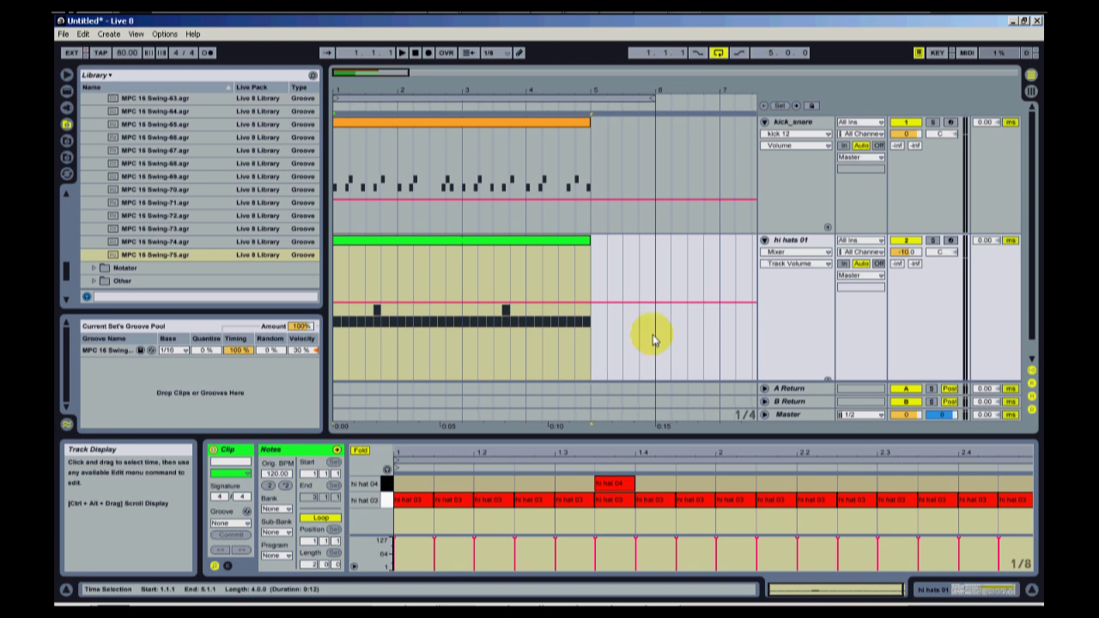
Undo the last hi hats change and re-enable the hi hats track with its Track Activator
{"action": "key", "text": "ctrl+z"}
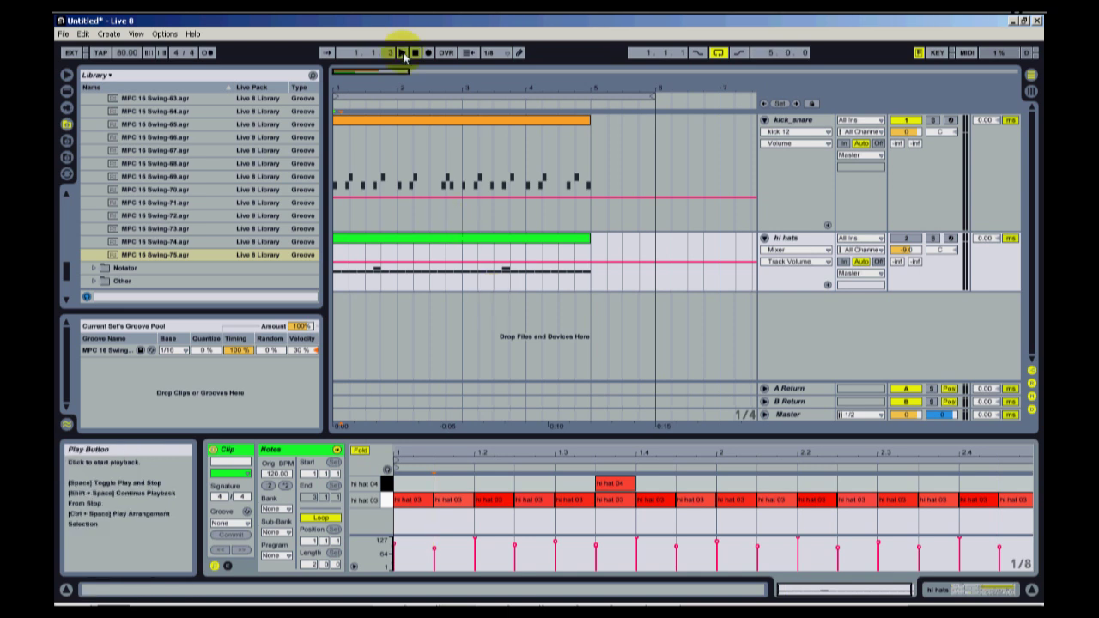
{"action": "left_click", "coordinate": [908, 240]}
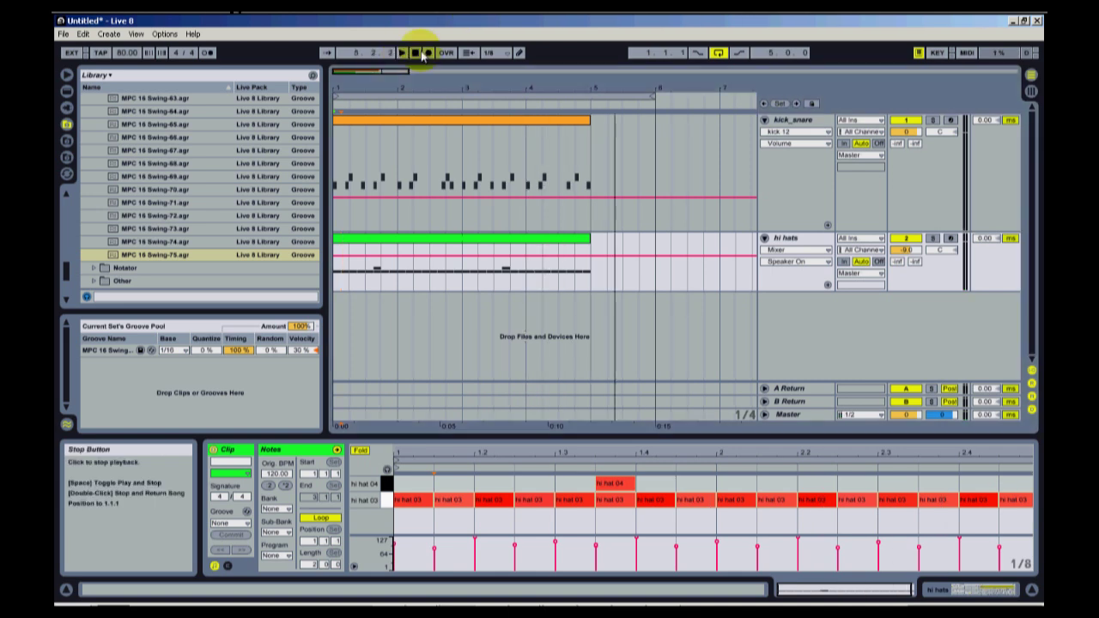
Expand the SP1200 grooves and drag SP1200 16 Swing-71 onto the kick_snare clip
{"action": "scroll", "coordinate": [169, 214], "scroll_direction": "up", "scroll_amount": 3}
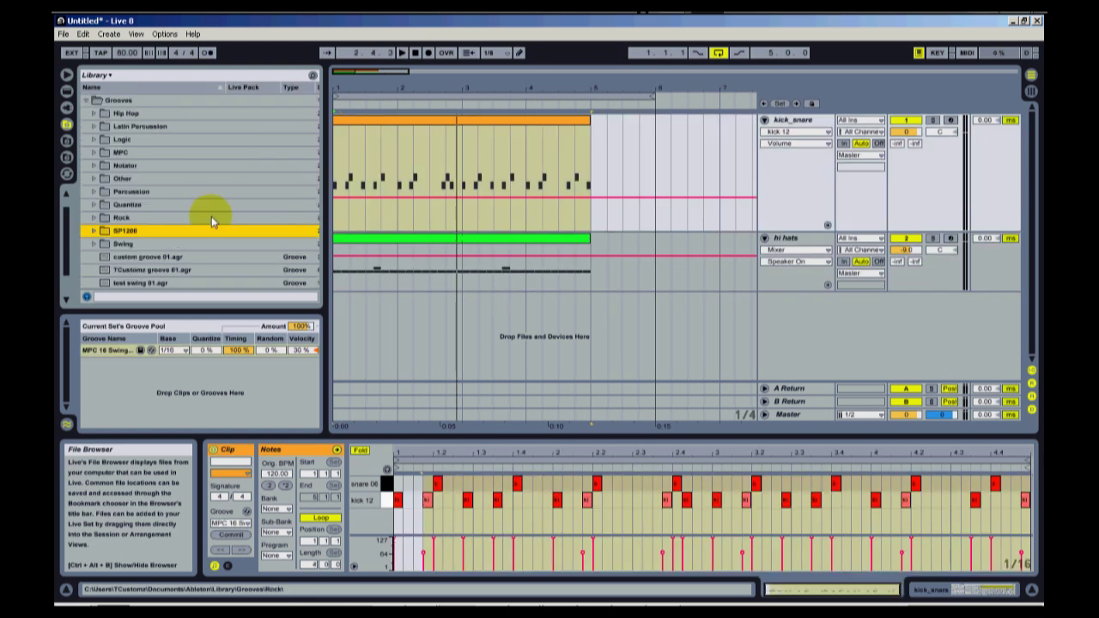
{"action": "scroll", "coordinate": [212, 222], "scroll_direction": "down", "scroll_amount": 1}
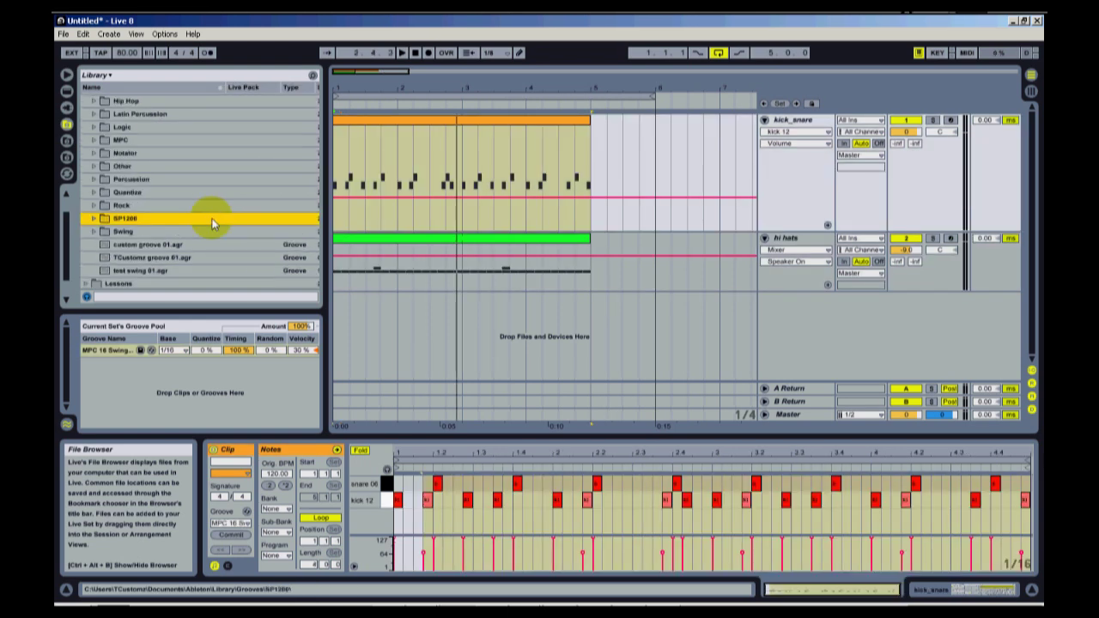
{"action": "left_click", "coordinate": [93, 218]}
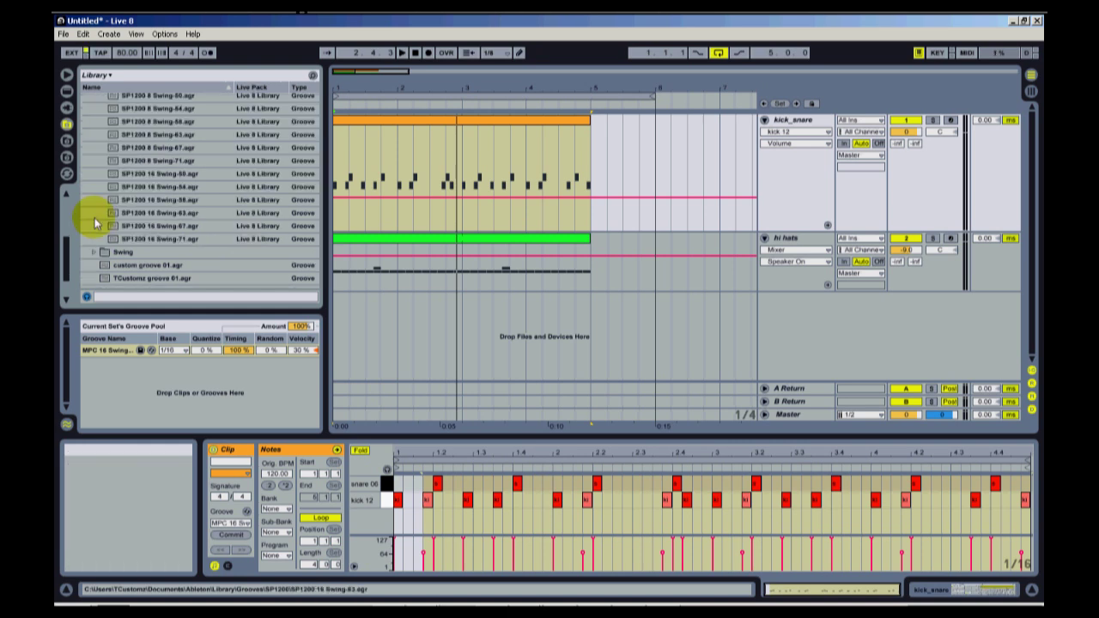
{"action": "left_click", "coordinate": [191, 242]}
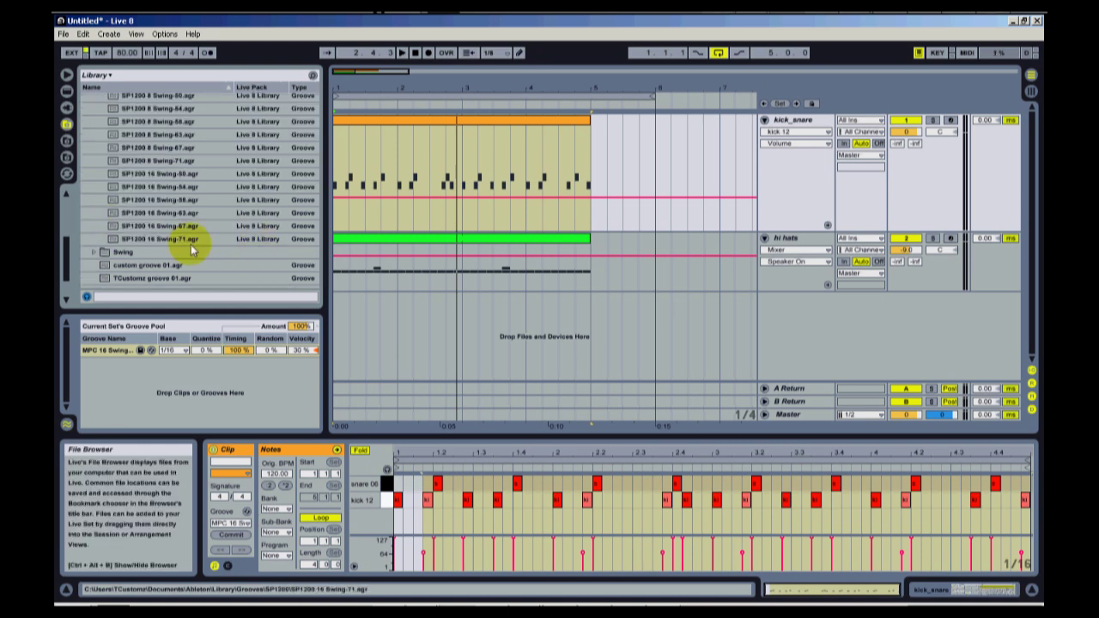
{"action": "left_click", "coordinate": [163, 240]}
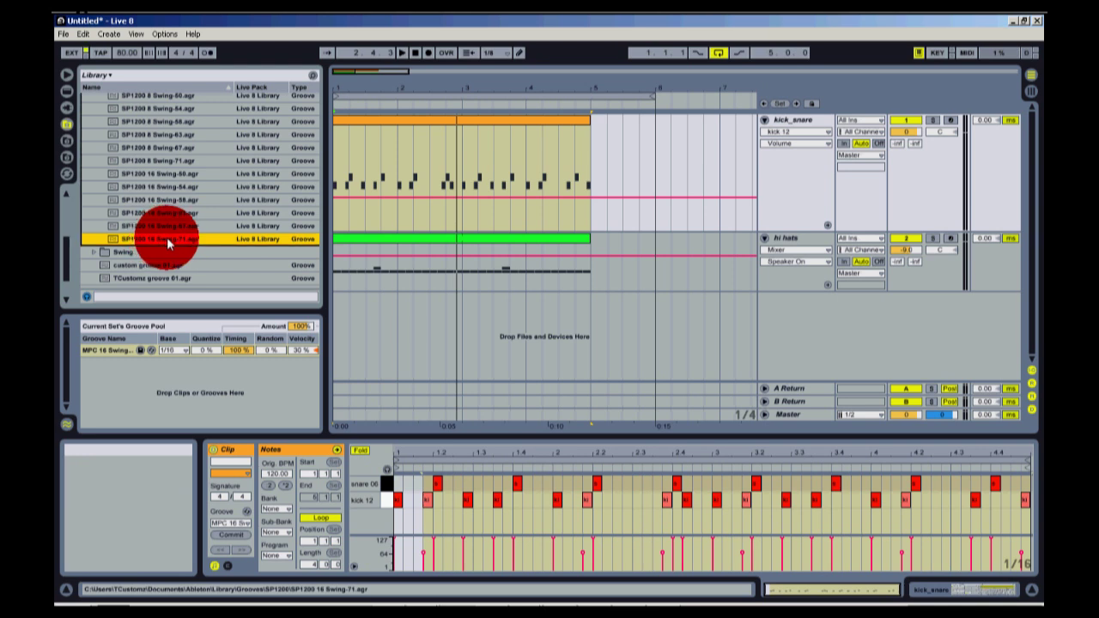
{"action": "left_click_drag", "start_coordinate": [169, 243], "coordinate": [367, 125]}
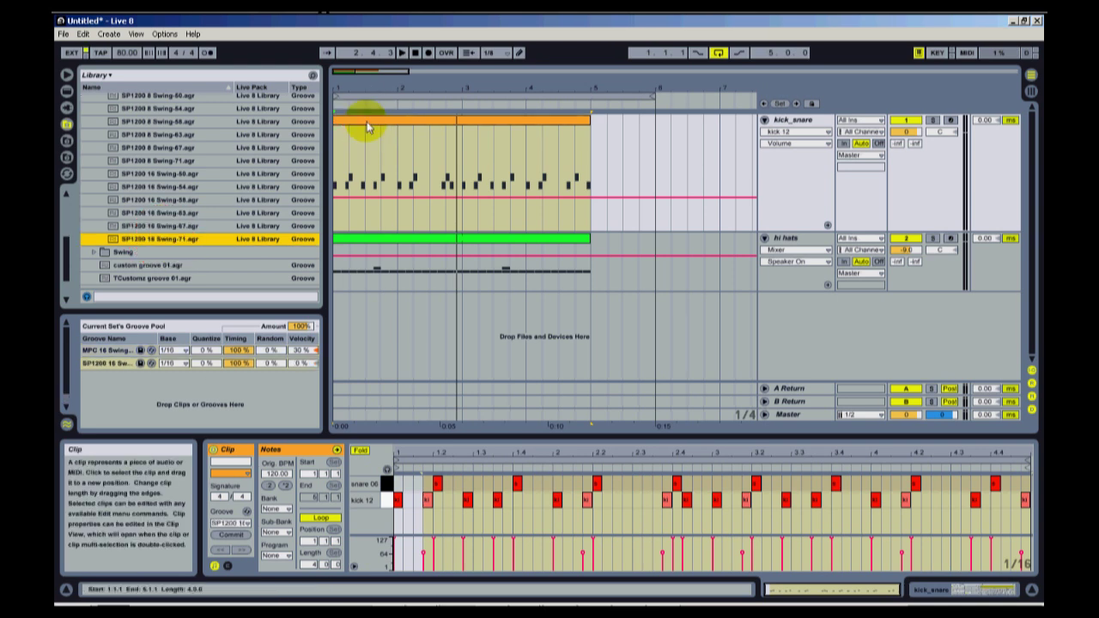
{"action": "left_click", "coordinate": [367, 125]}
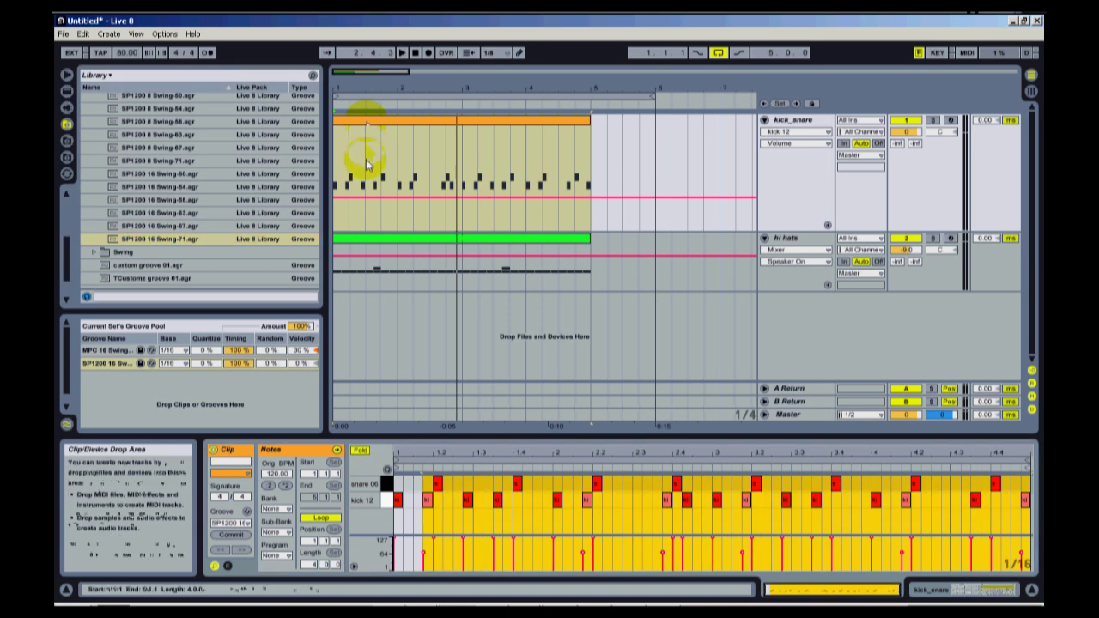
Set the hi hats clip's Groove to SP1200 16 Swing-71 and play the loop
{"action": "left_click", "coordinate": [361, 243]}
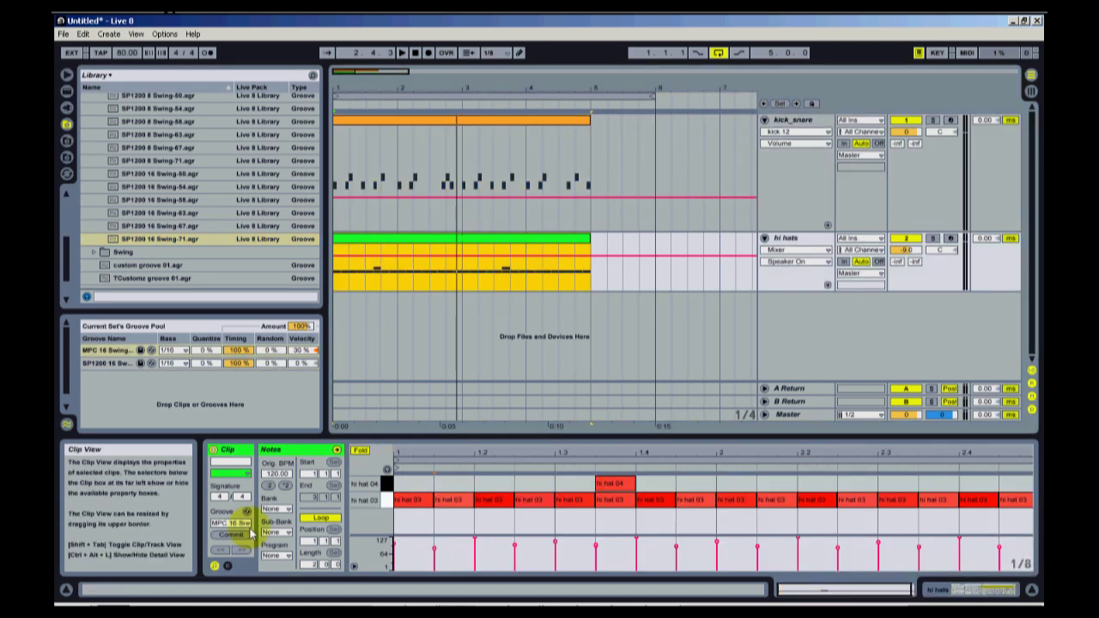
{"action": "left_click", "coordinate": [231, 522]}
{"action": "left_click", "coordinate": [244, 555]}
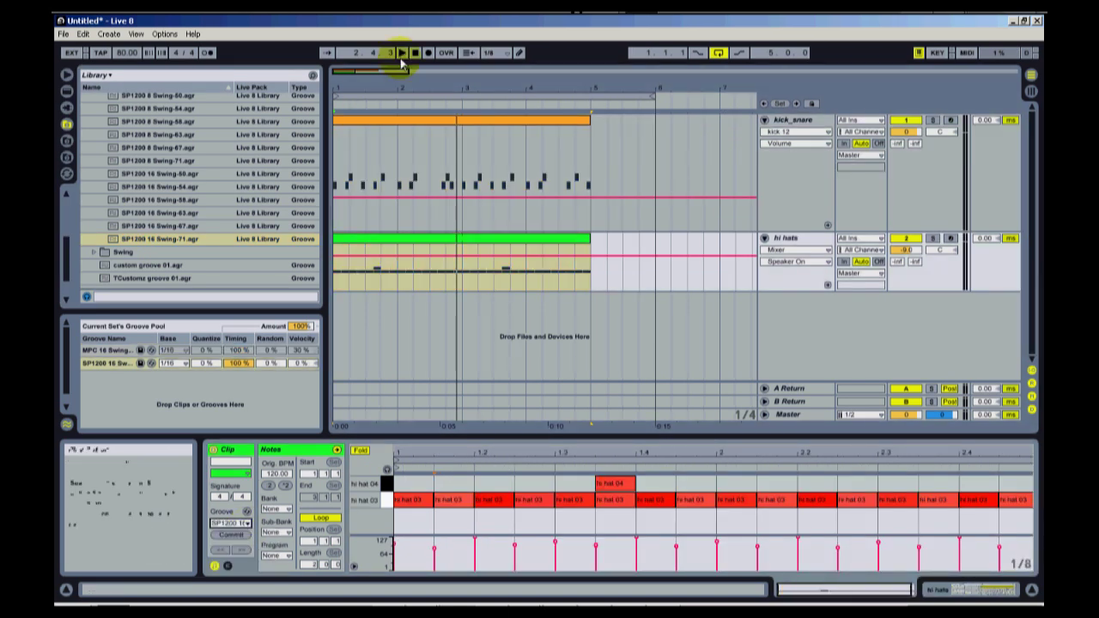
{"action": "left_click", "coordinate": [402, 53]}
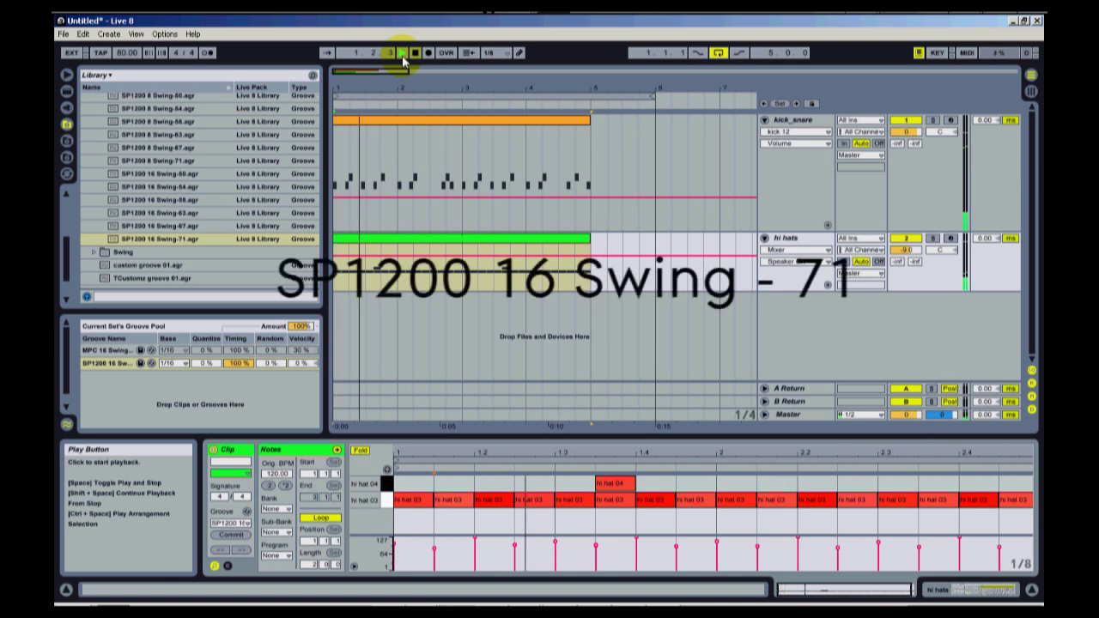
{"action": "scroll", "coordinate": [220, 238], "scroll_direction": "up", "scroll_amount": 2}
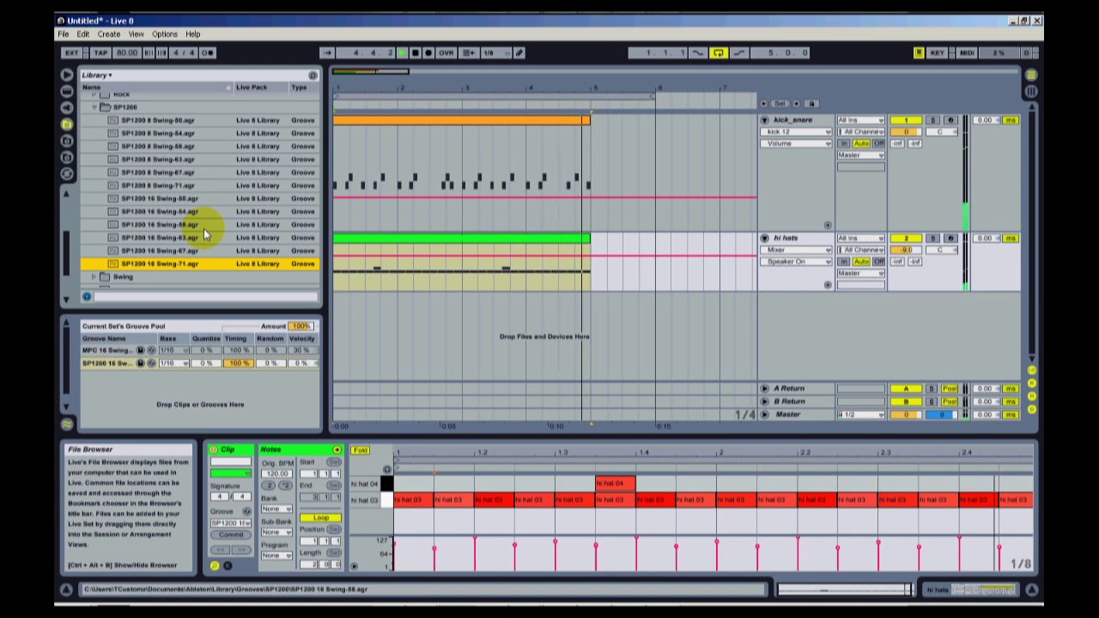
Stop playback and drag Logic 16 Swing 70 from the Logic grooves onto the kick_snare clip
{"action": "left_click", "coordinate": [414, 53]}
{"action": "scroll", "coordinate": [104, 160], "scroll_direction": "up", "scroll_amount": 2}
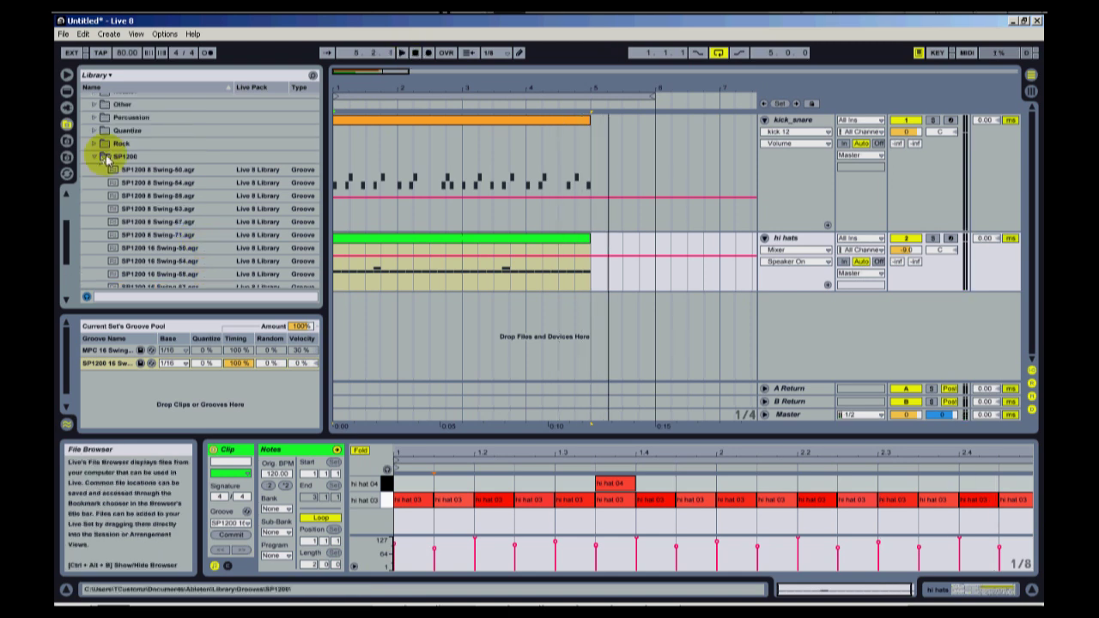
{"action": "key", "text": "space"}
{"action": "scroll", "coordinate": [86, 206], "scroll_direction": "up", "scroll_amount": 5}
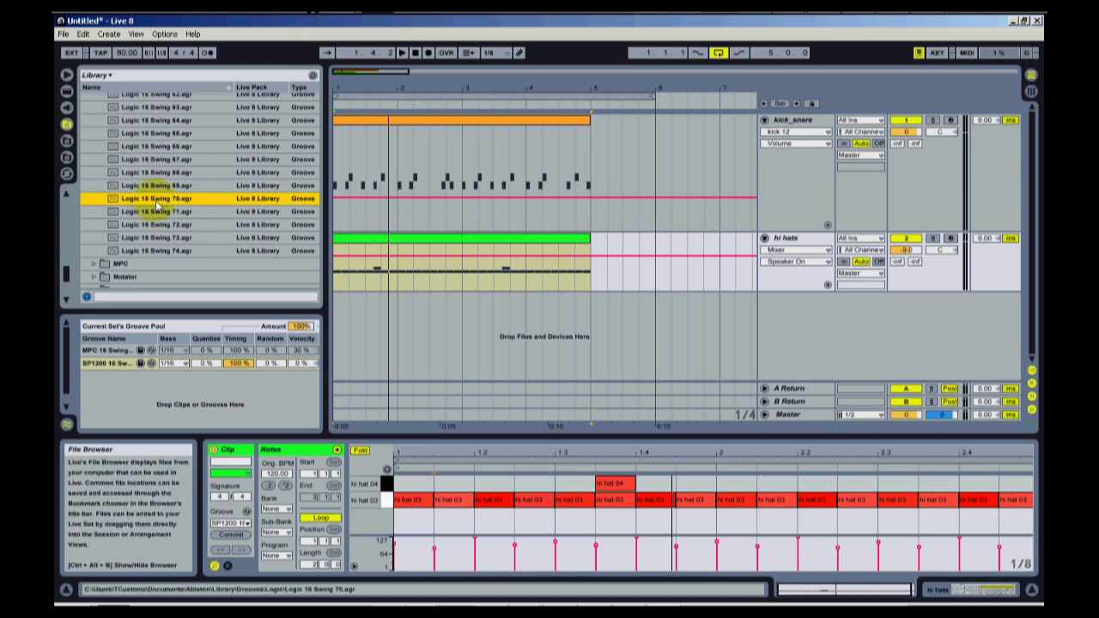
{"action": "left_click_drag", "start_coordinate": [157, 202], "coordinate": [369, 120]}
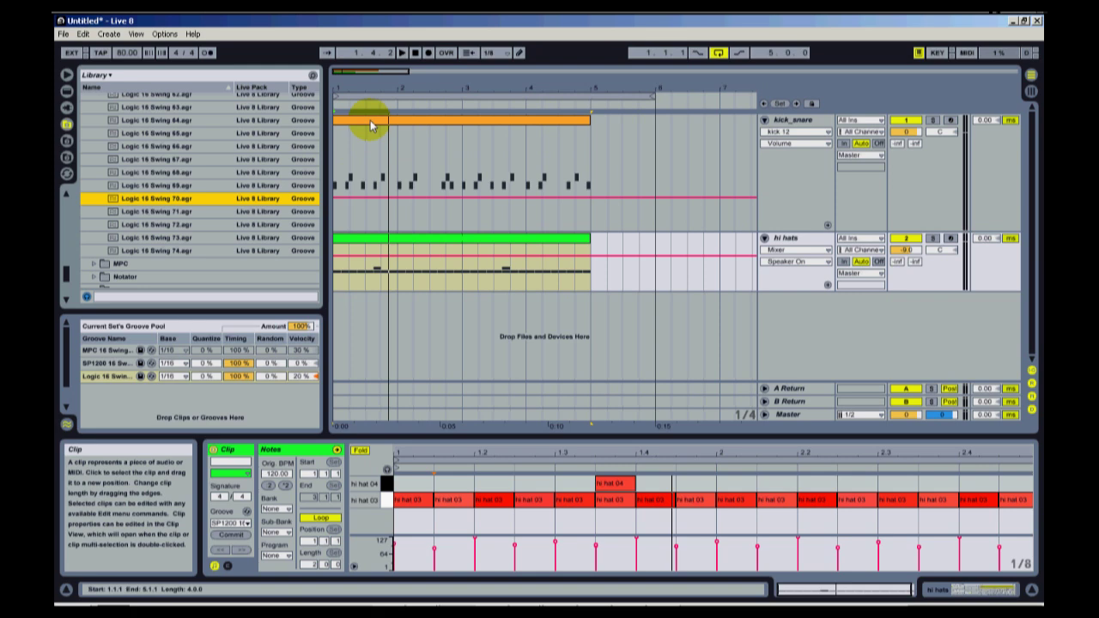
{"action": "left_click", "coordinate": [360, 124]}
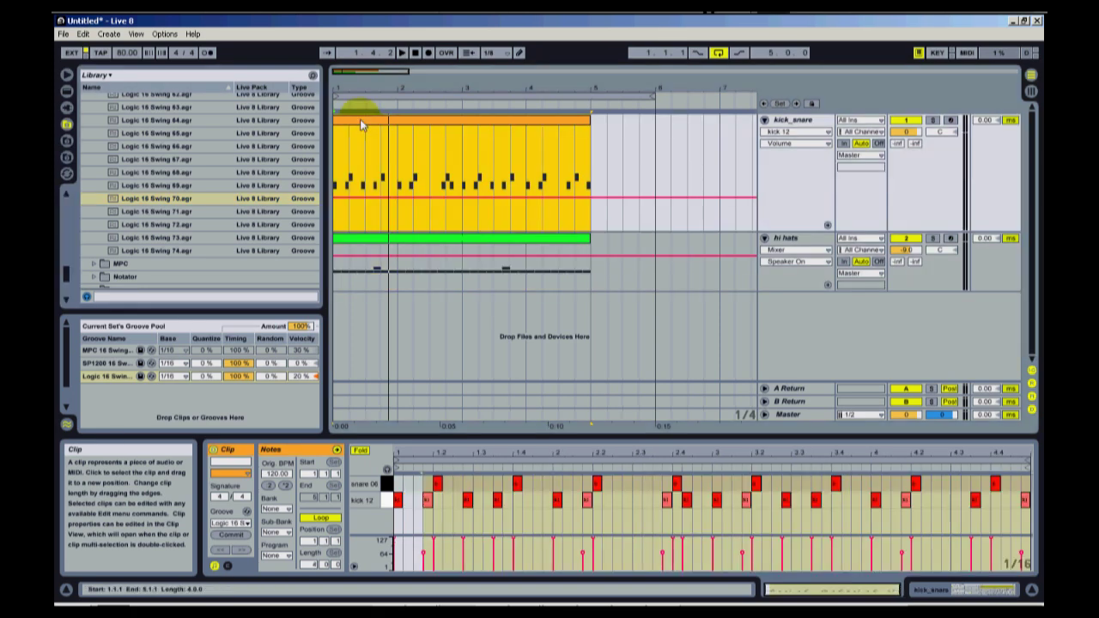
Check the hi hats clip's groove, then play and stop the loop with the Logic swing
{"action": "left_click", "coordinate": [375, 249]}
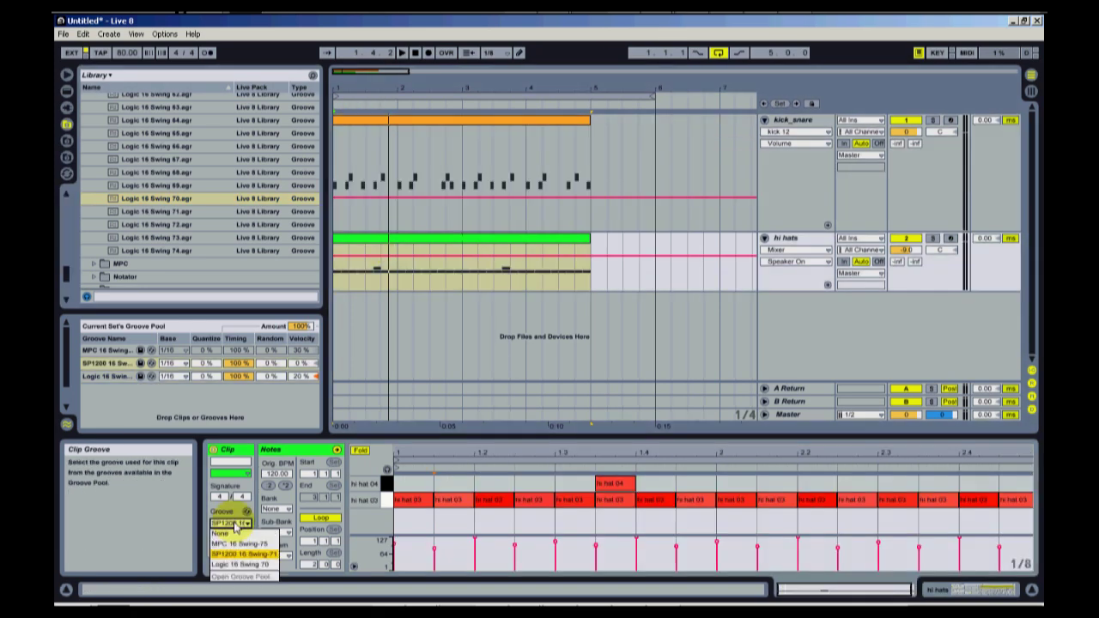
{"action": "left_click", "coordinate": [404, 53]}
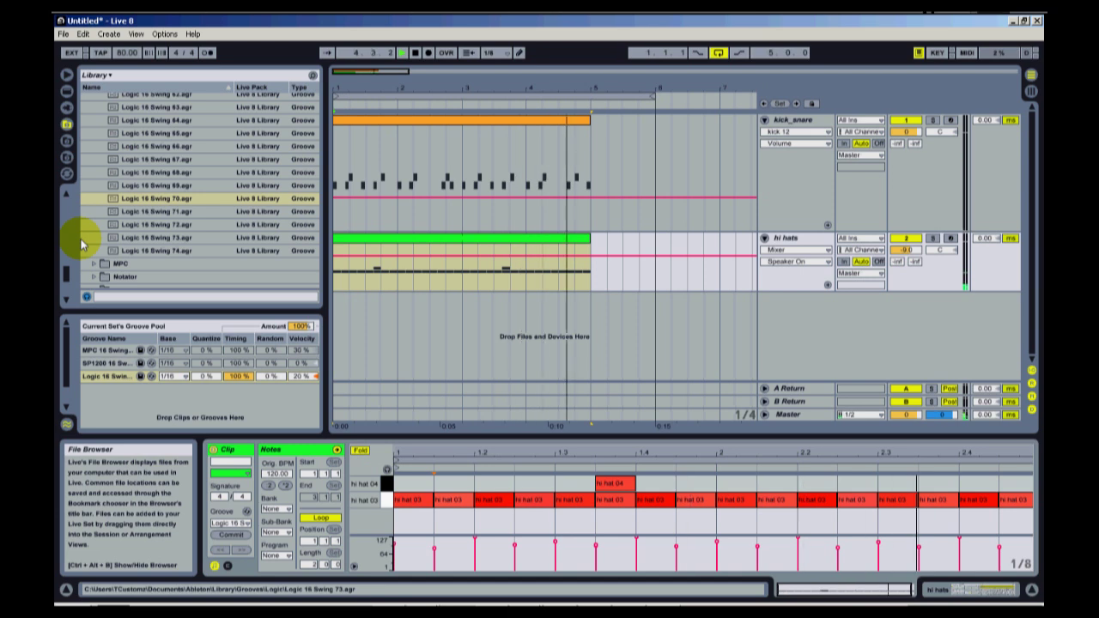
{"action": "left_click", "coordinate": [414, 53]}
{"action": "scroll", "coordinate": [163, 249], "scroll_direction": "up", "scroll_amount": 3}
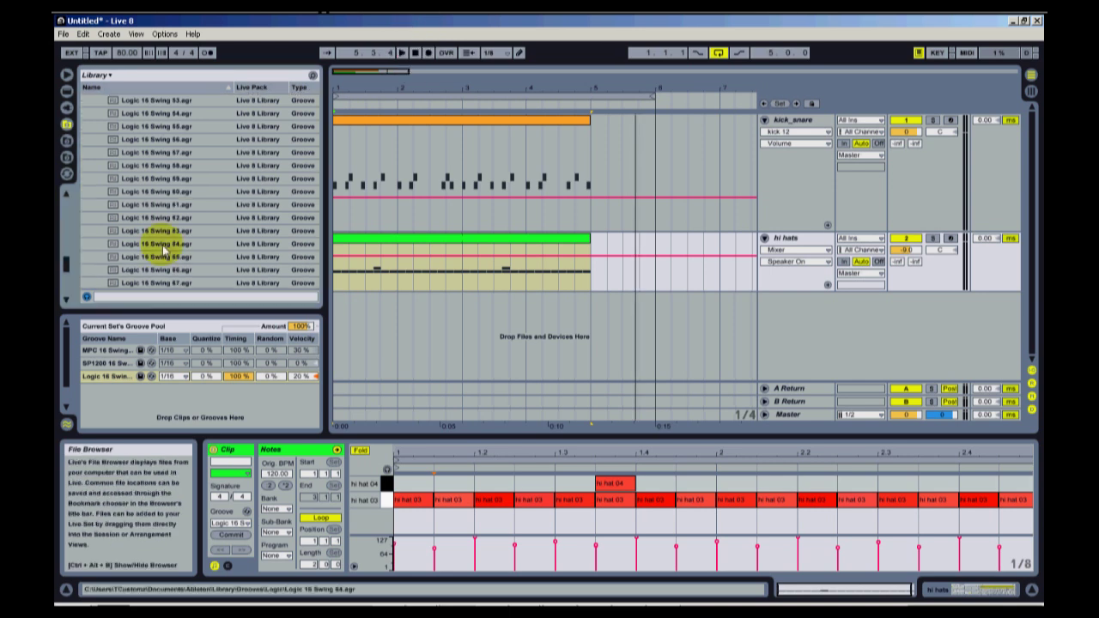
Collapse the Logic groove folder and open the hi hats clip's notes in the MIDI editor
{"action": "key", "text": "Left"}
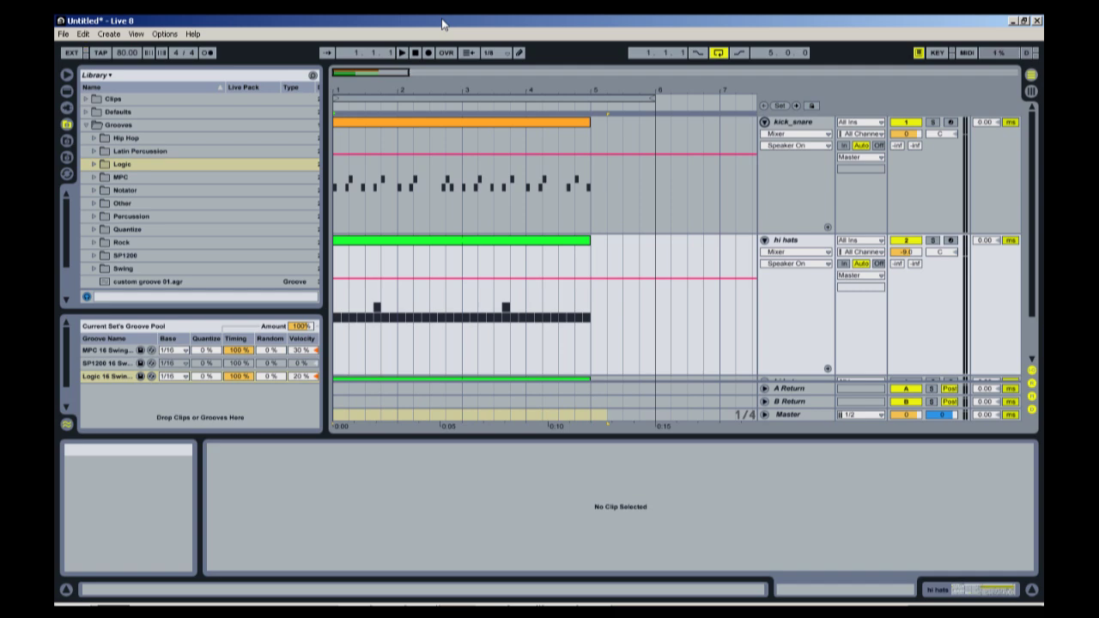
{"action": "double_click", "coordinate": [464, 309]}
{"action": "left_click", "coordinate": [657, 488]}
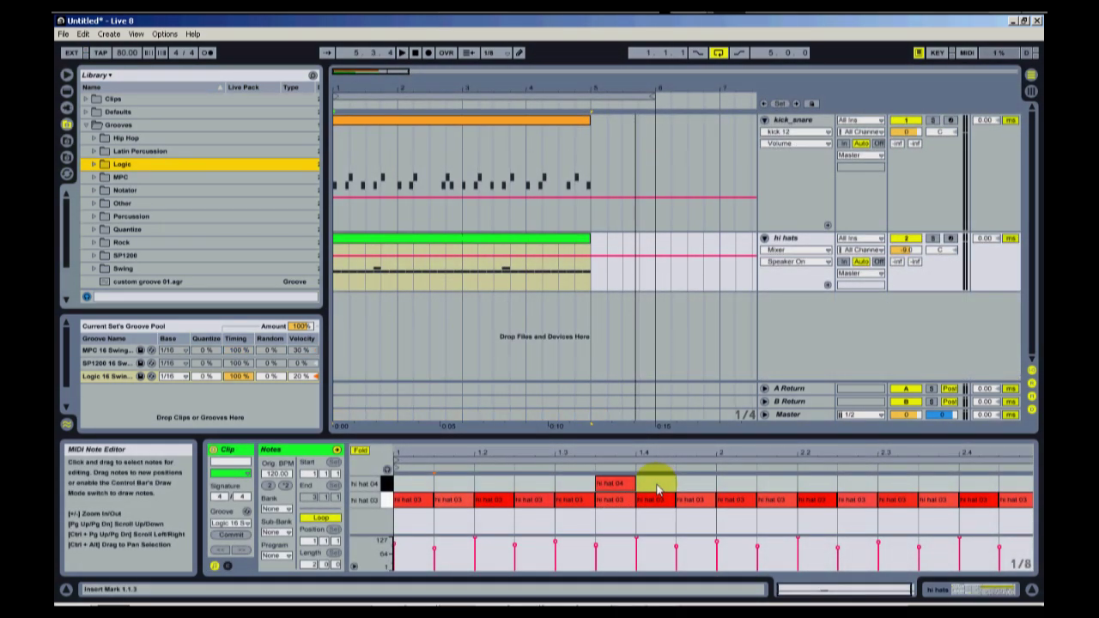